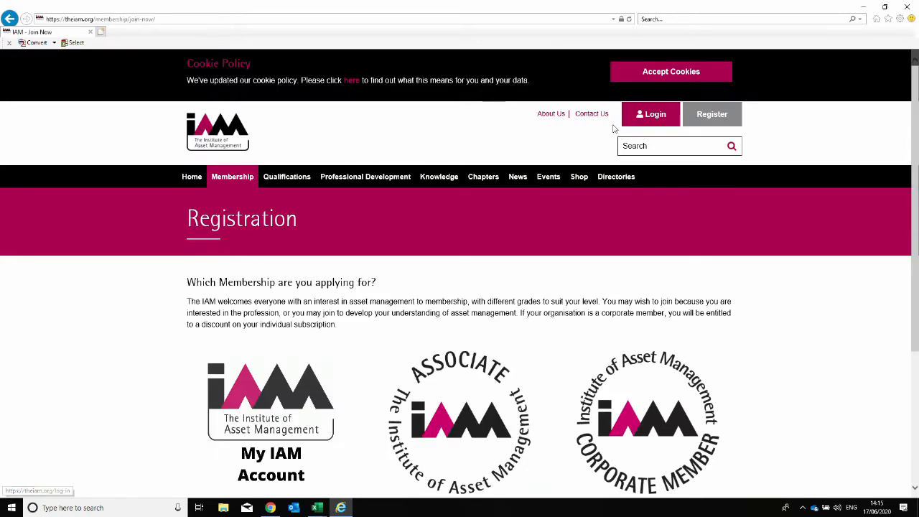
Start signing up for a free My IAM Account from the Registration page.
scroll(400, 203, down, 3)
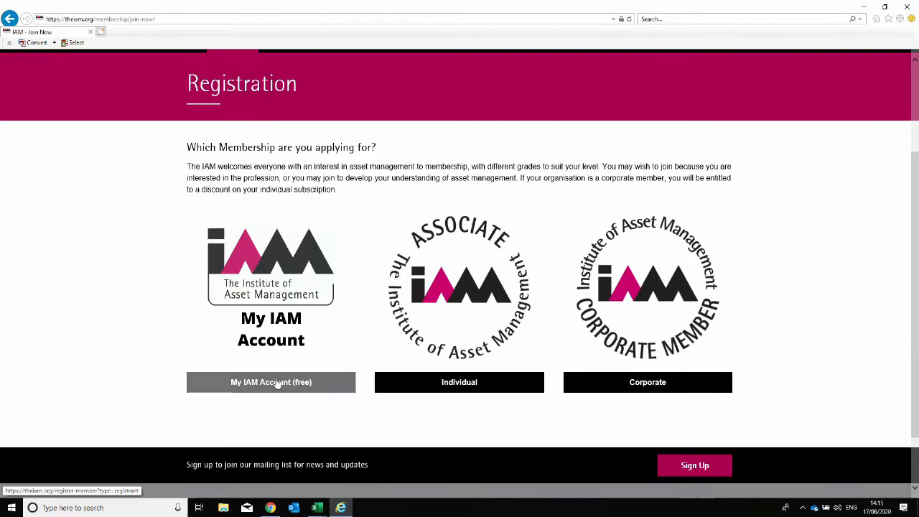
click(276, 382)
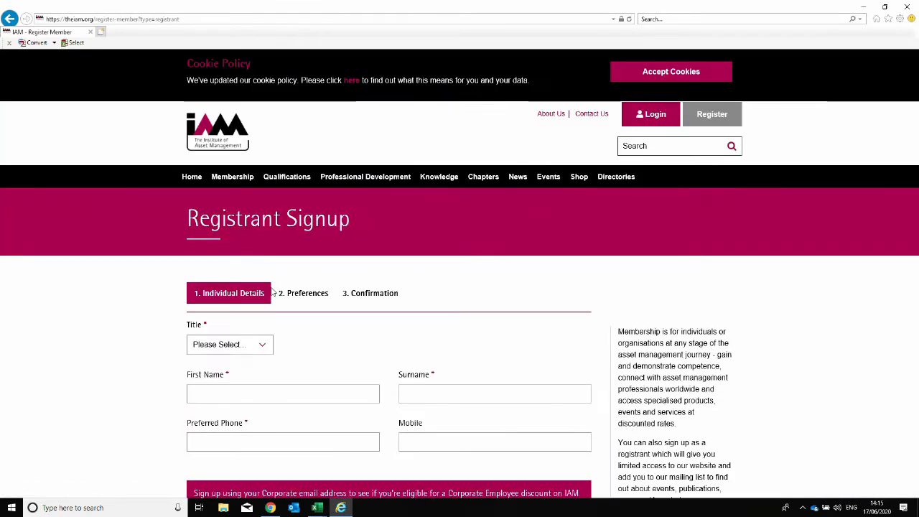
Choose title Mr and enter the registrant's name, phone number, email and organisation.
scroll(274, 290, down, 3)
click(267, 209)
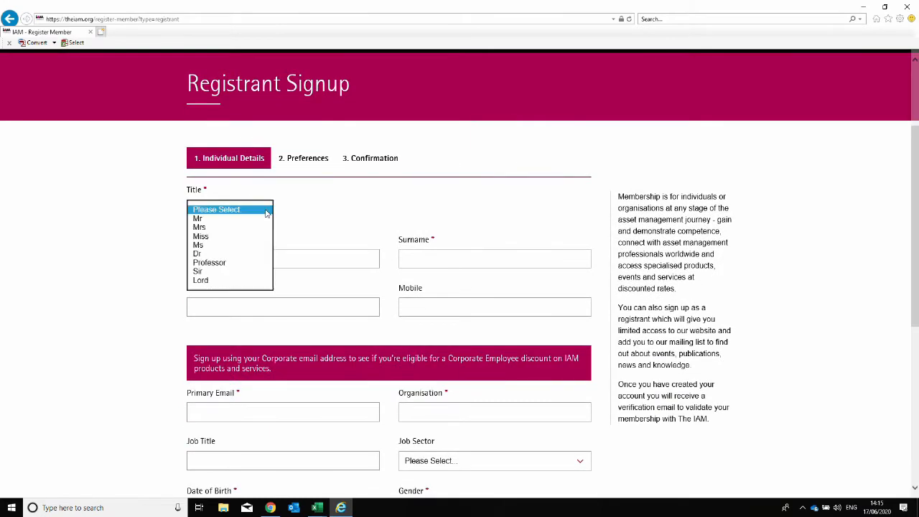
click(239, 219)
click(219, 258)
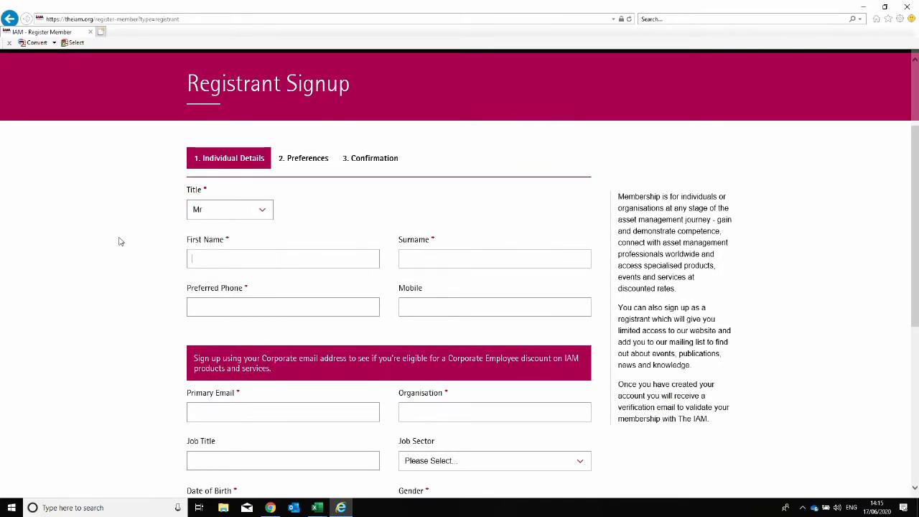
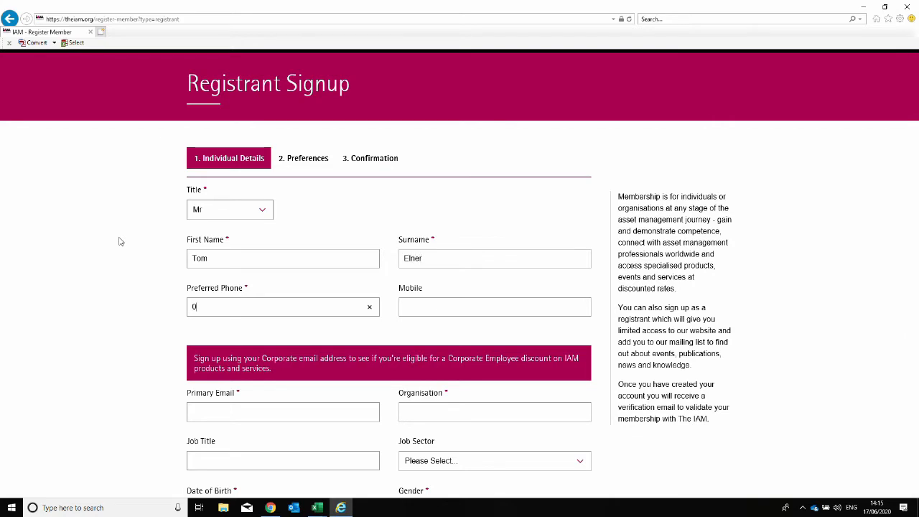
key(BackSpace)
key(BackSpace)
scroll(230, 225, down, 2)
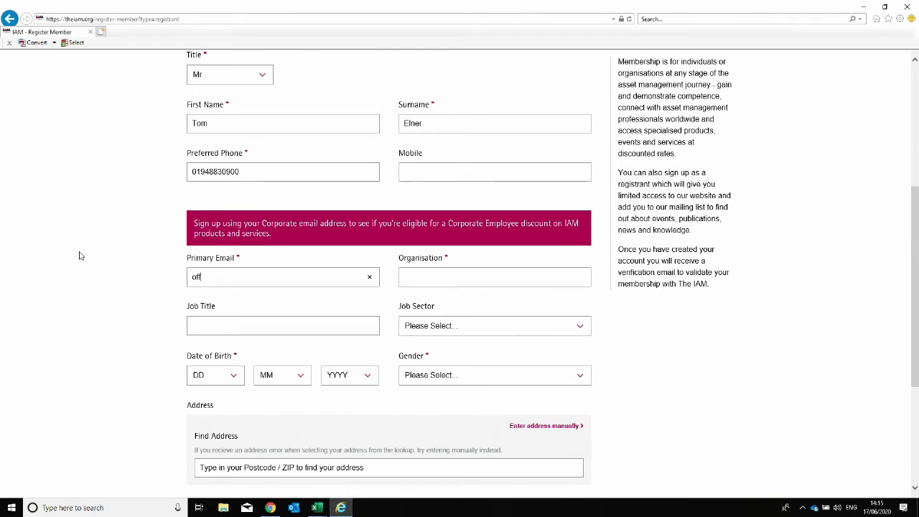
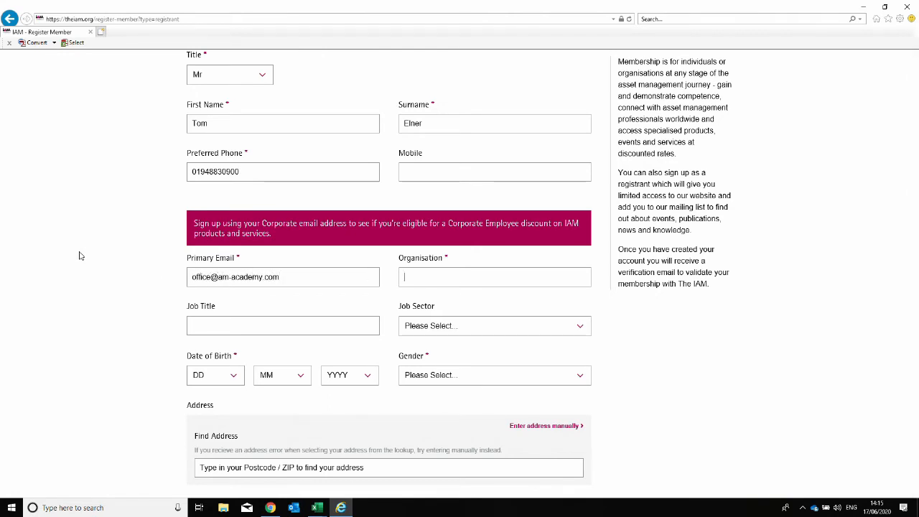
text(AMA)
scroll(101, 256, down, 1)
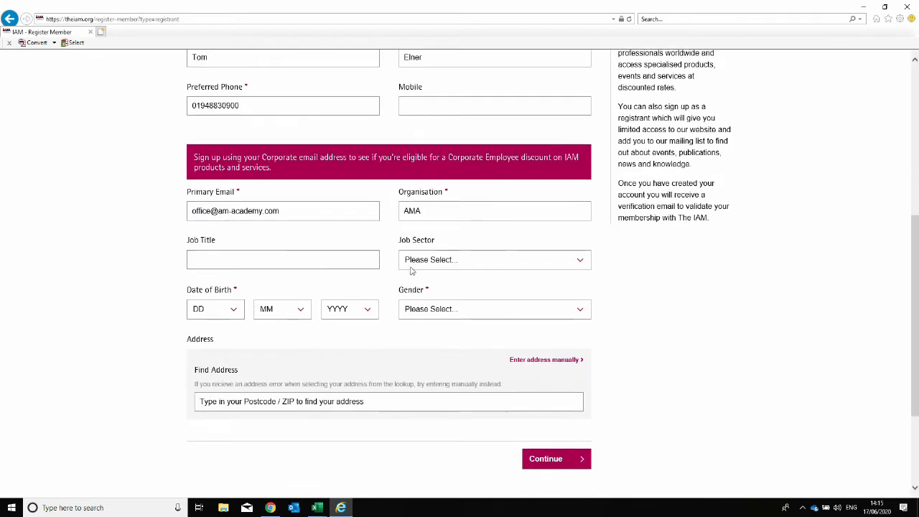
Set the date of birth to 1 January 1990 and the gender to Male.
click(219, 309)
click(204, 252)
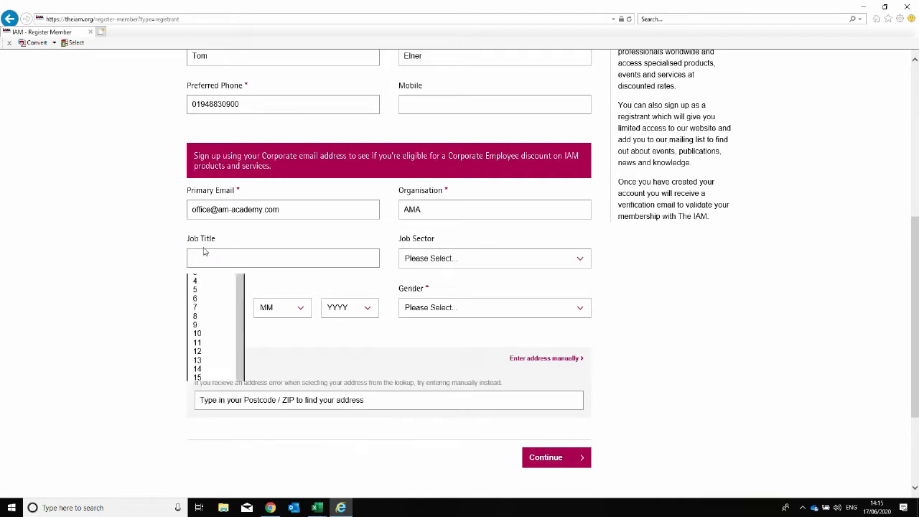
click(282, 307)
click(267, 314)
click(350, 307)
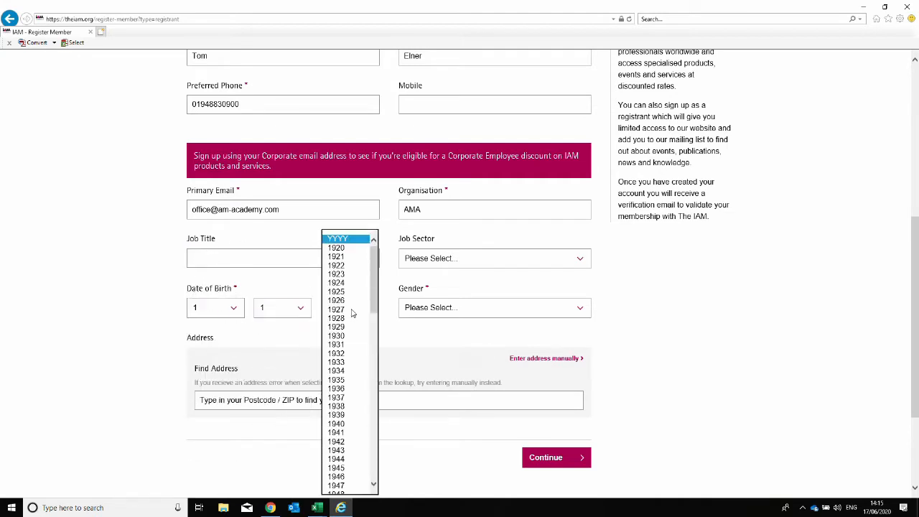
scroll(352, 438, down, 6)
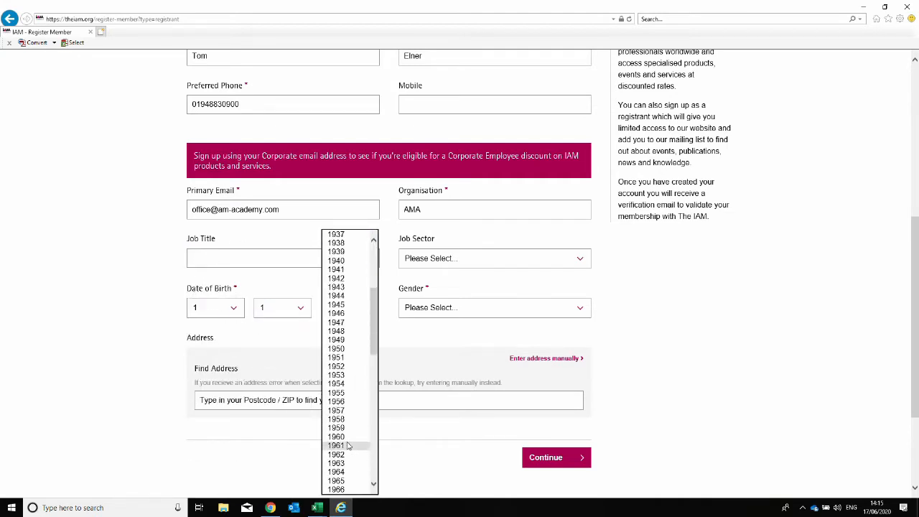
scroll(348, 446, down, 9)
click(343, 465)
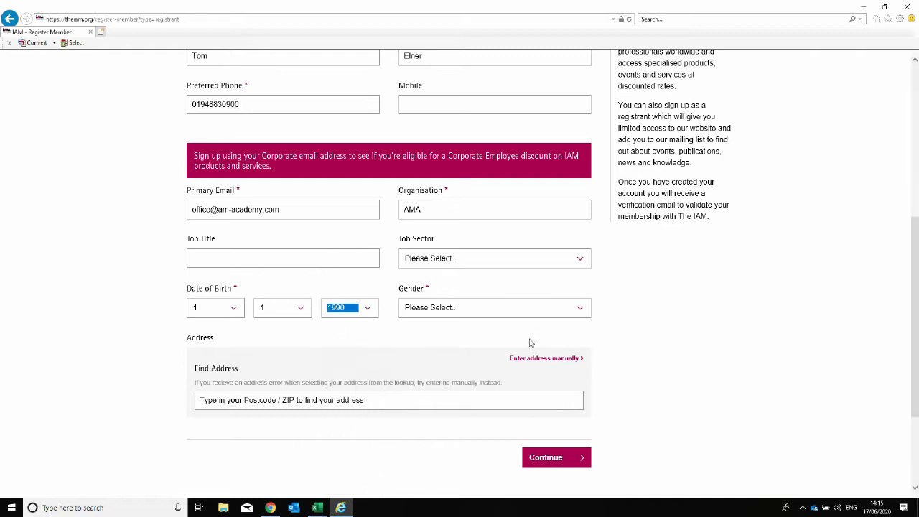
click(531, 308)
click(513, 315)
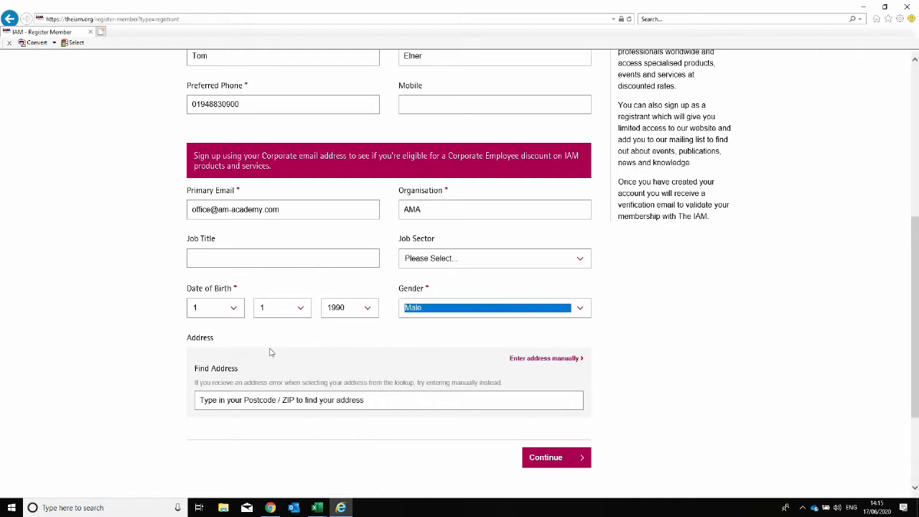
scroll(161, 329, down, 3)
Look up the address by postcode, pick the company's address and submit the details.
key(Tab)
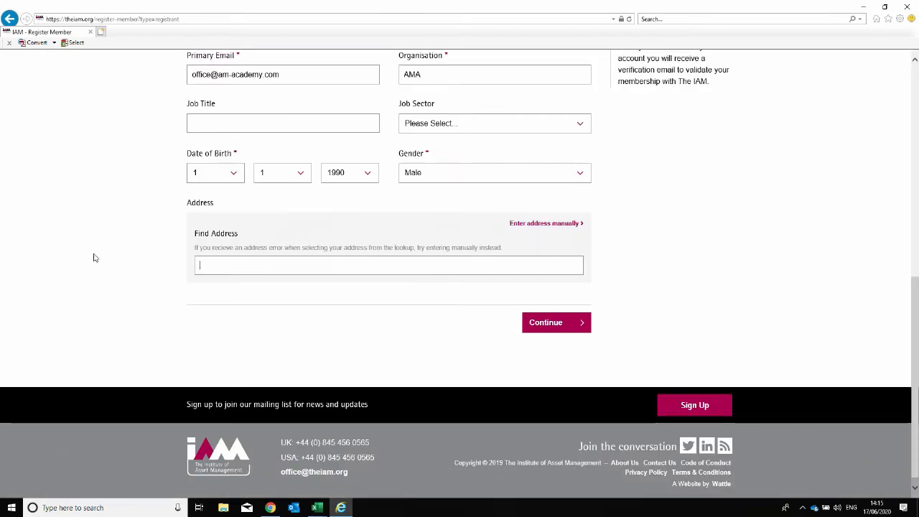
text(EC1V 4LY)
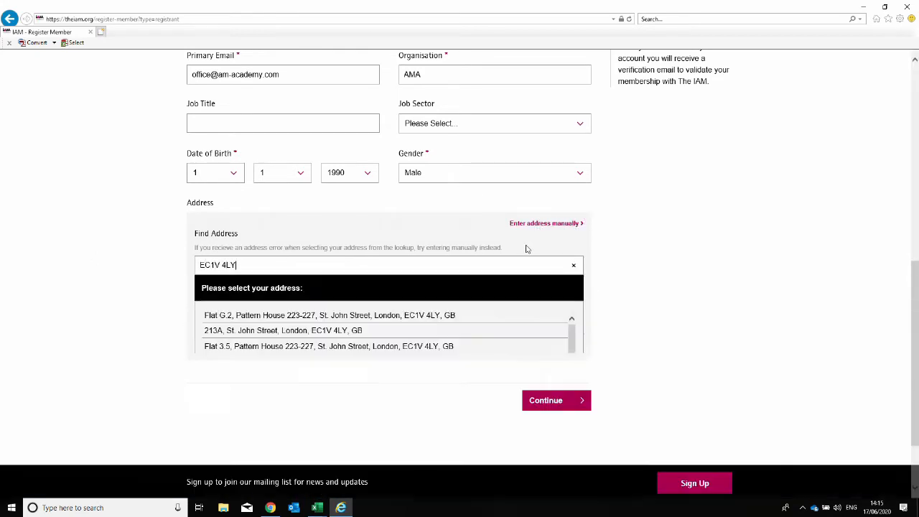
drag(572, 339, 570, 411)
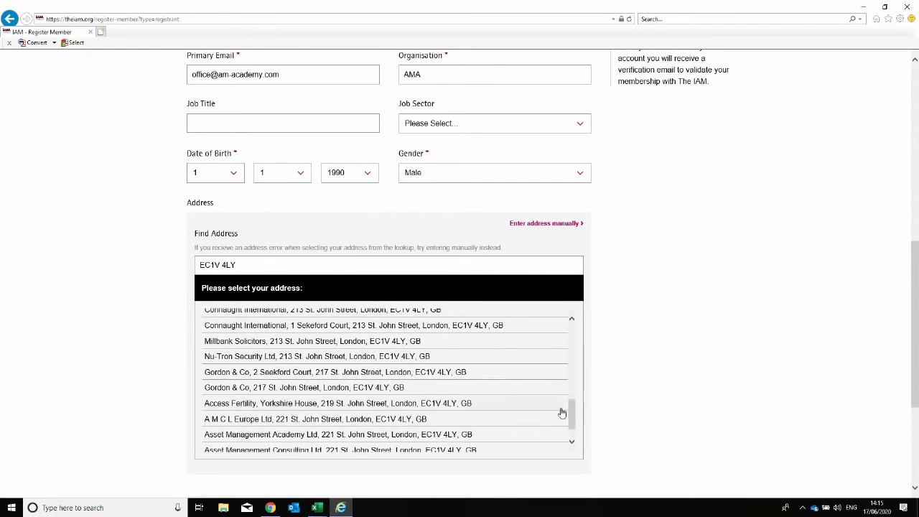
click(313, 438)
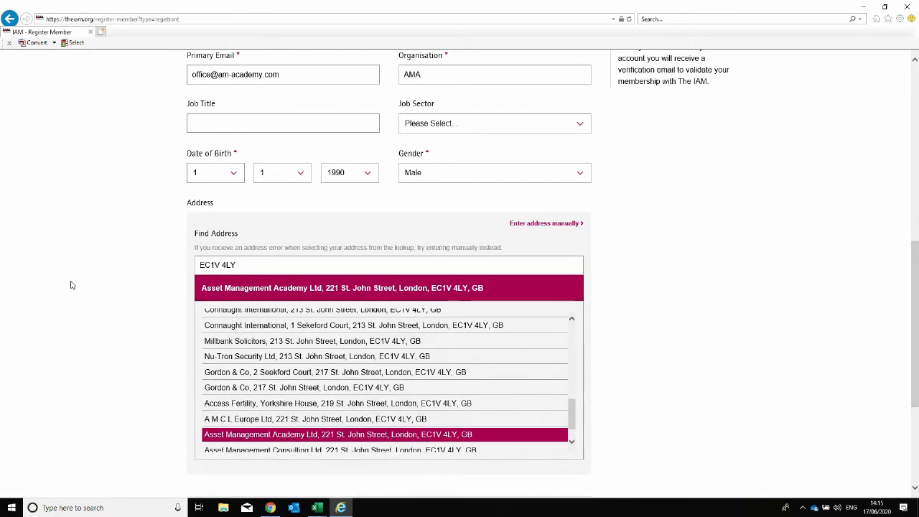
scroll(708, 295, down, 2)
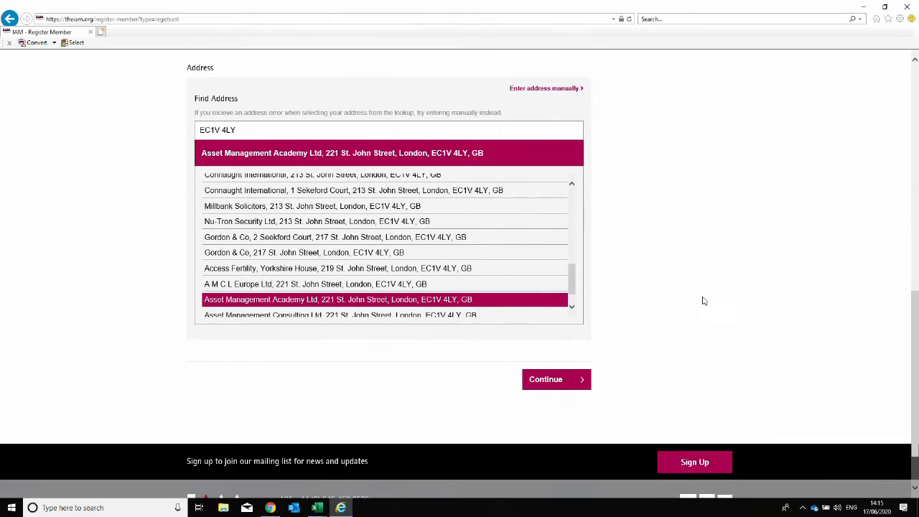
click(565, 379)
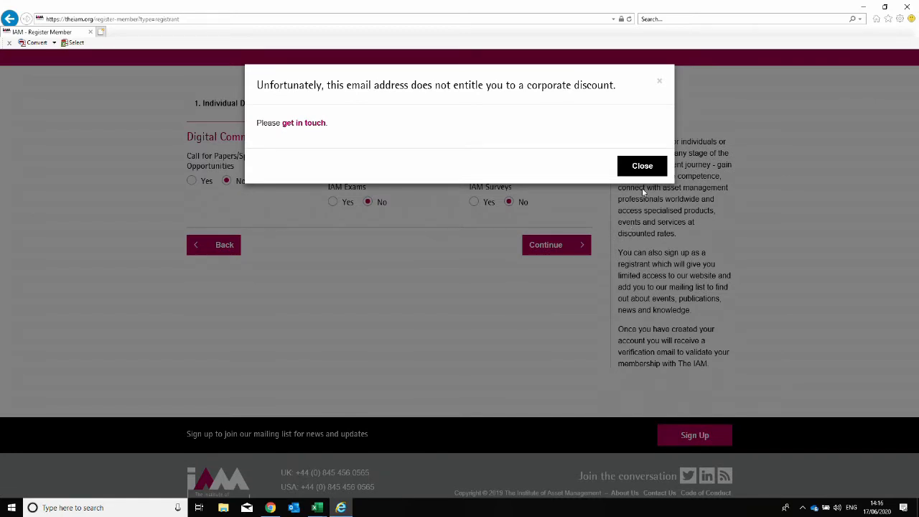
Dismiss the corporate discount notice, keep the default preferences and accept the terms.
click(639, 166)
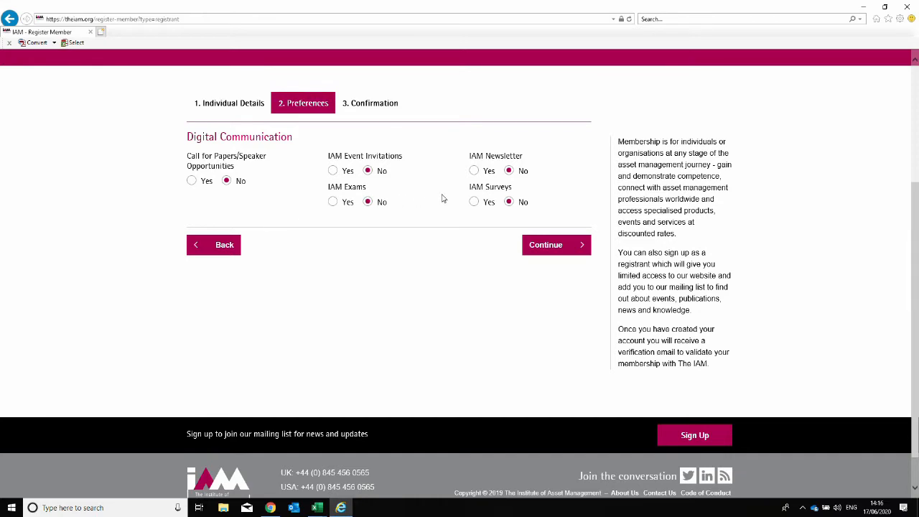
click(549, 245)
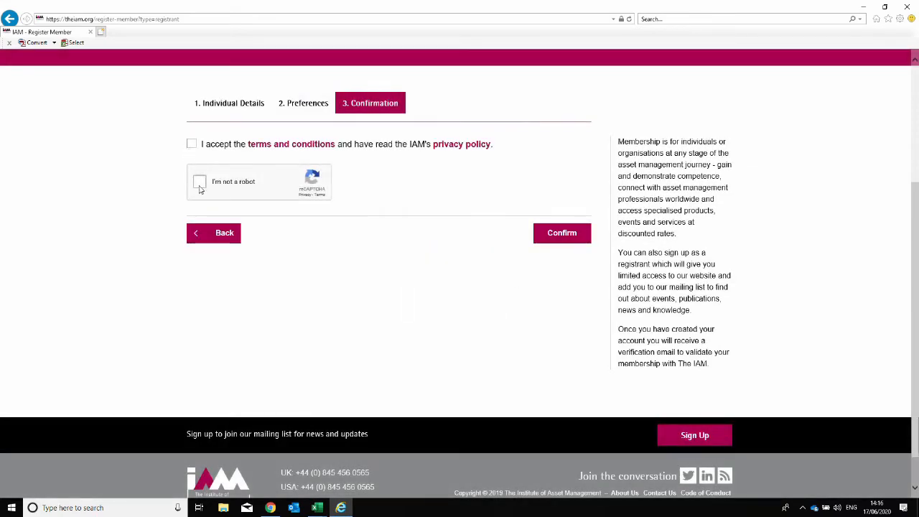
click(192, 144)
Pass the reCAPTCHA by marking the traffic-light images, then confirm the registration.
click(200, 182)
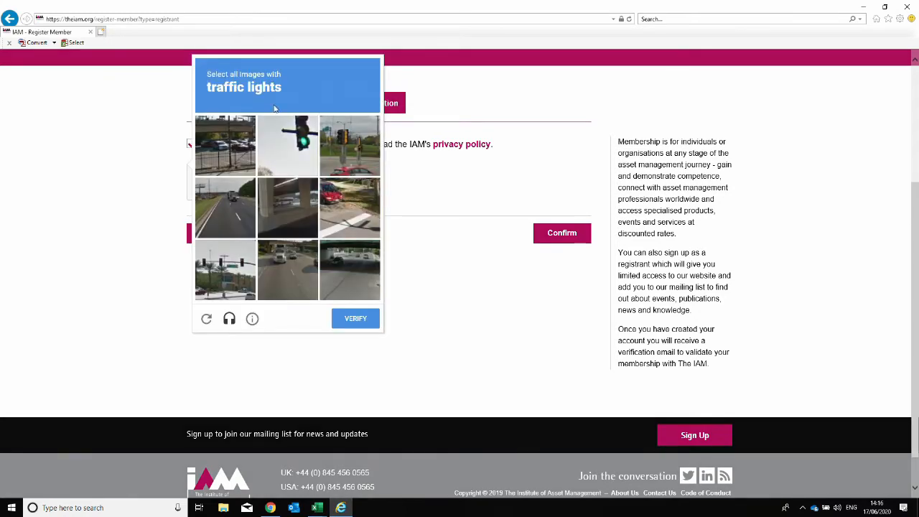
click(280, 135)
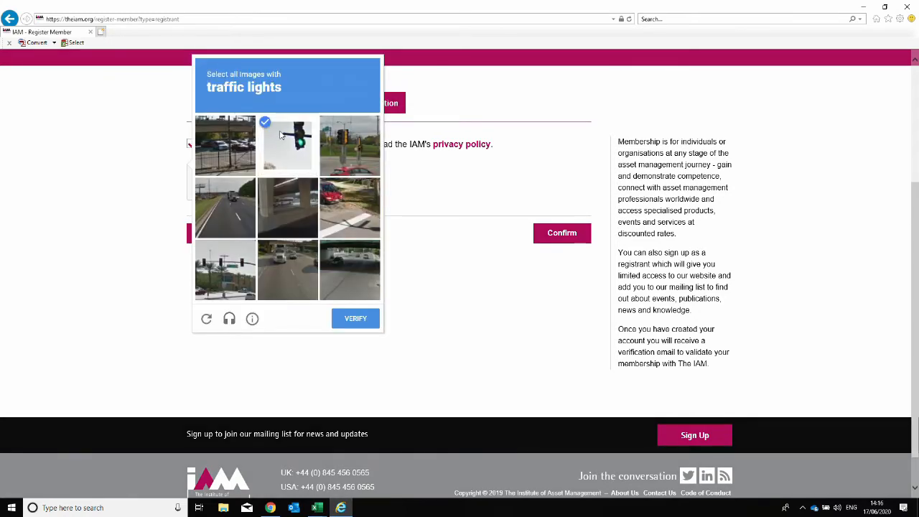
click(350, 144)
click(222, 276)
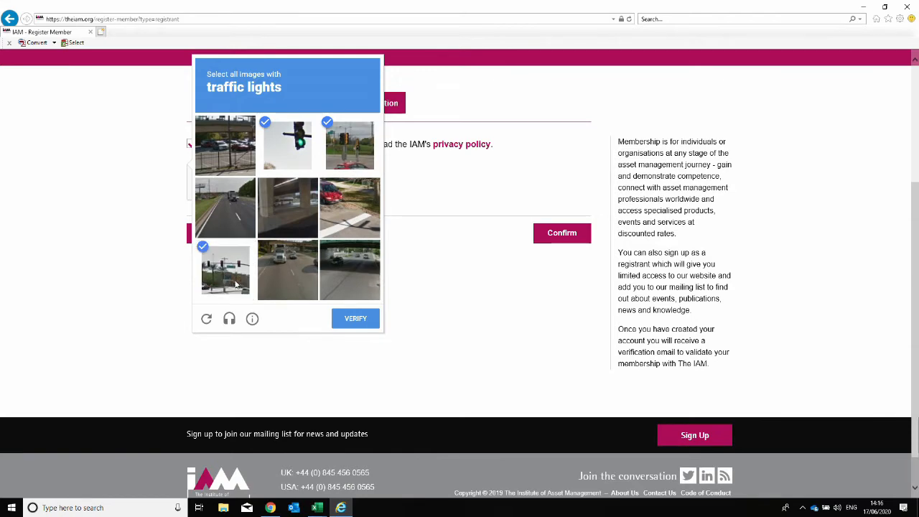
click(346, 321)
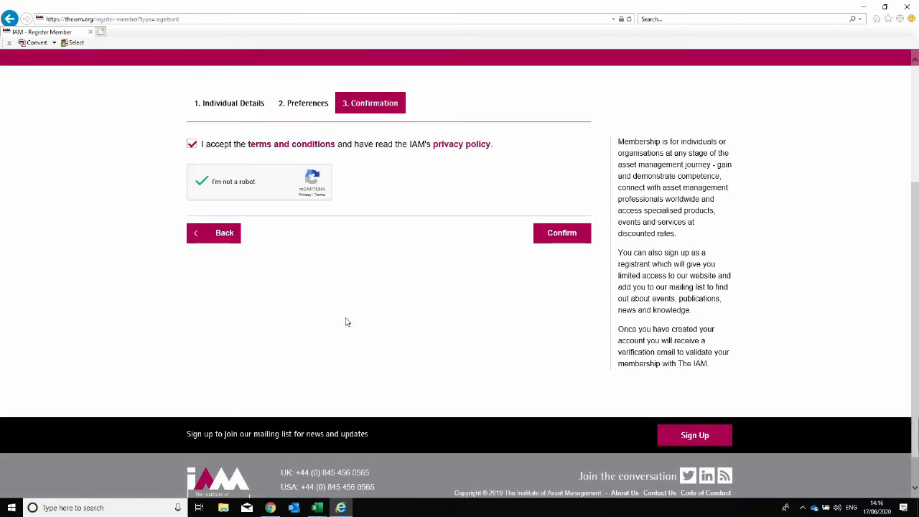
click(559, 233)
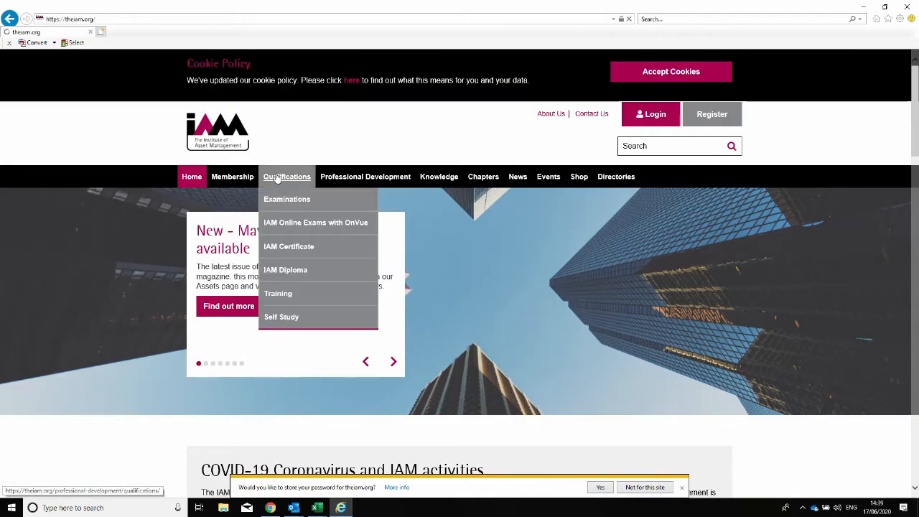
Go to the Examinations page and choose 'Ready to book an exam?'.
click(279, 179)
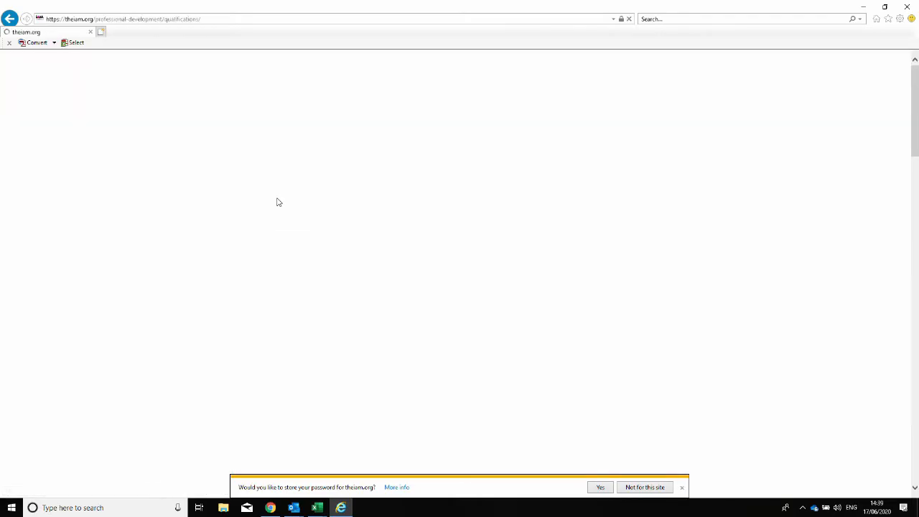
scroll(271, 194, down, 3)
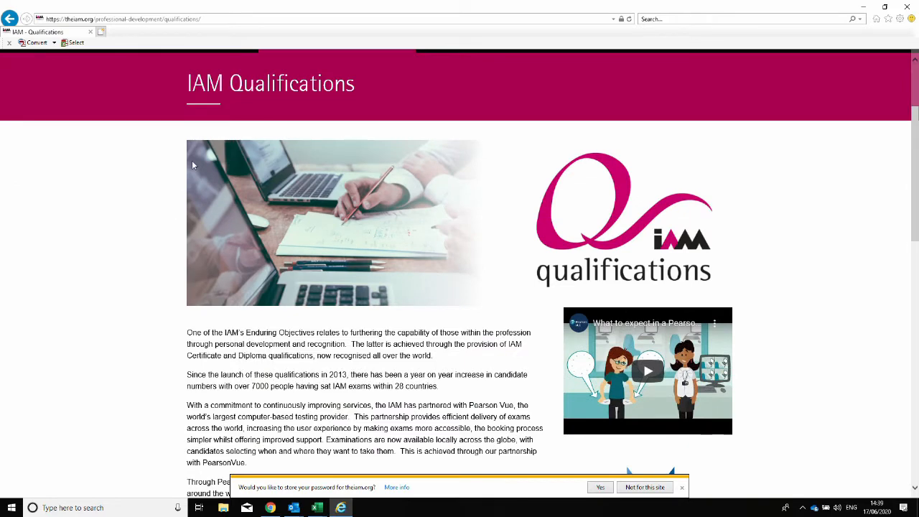
scroll(192, 165, up, 3)
mouse_move(258, 176)
click(277, 202)
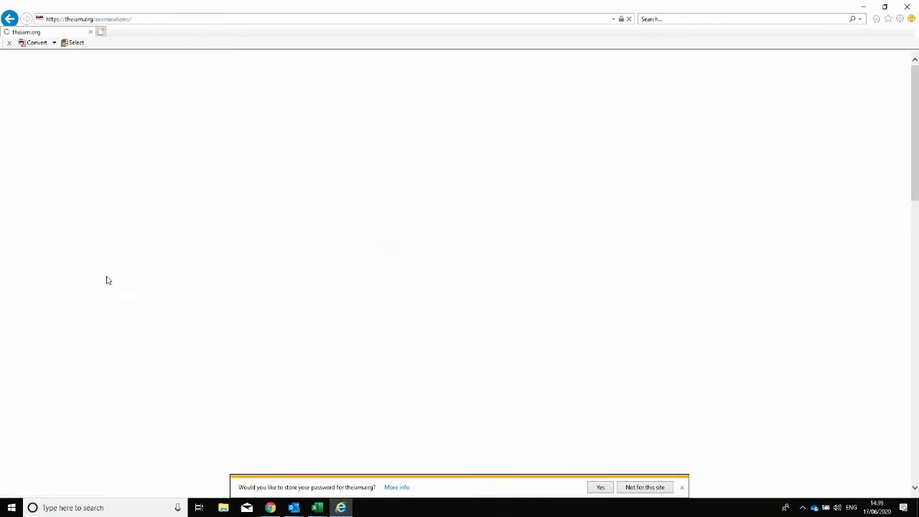
click(681, 488)
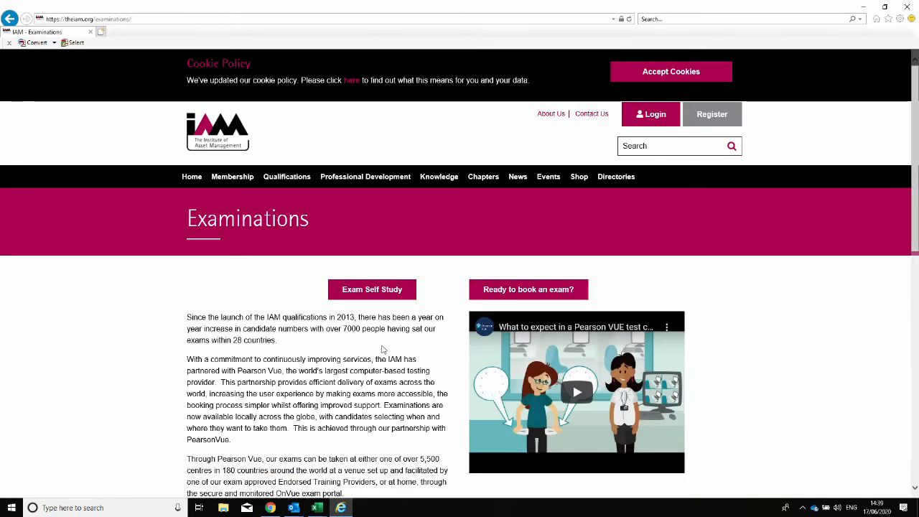
click(495, 291)
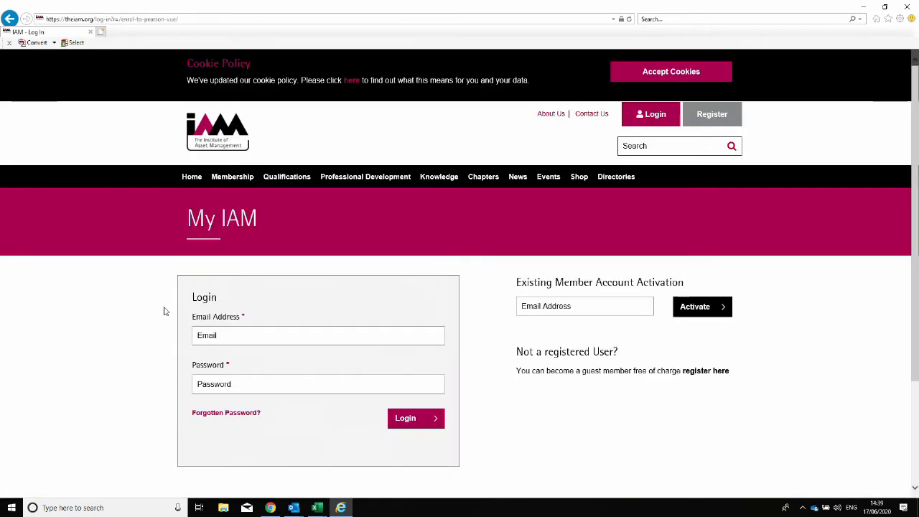
Log in to My IAM with the member's email address and password.
click(219, 337)
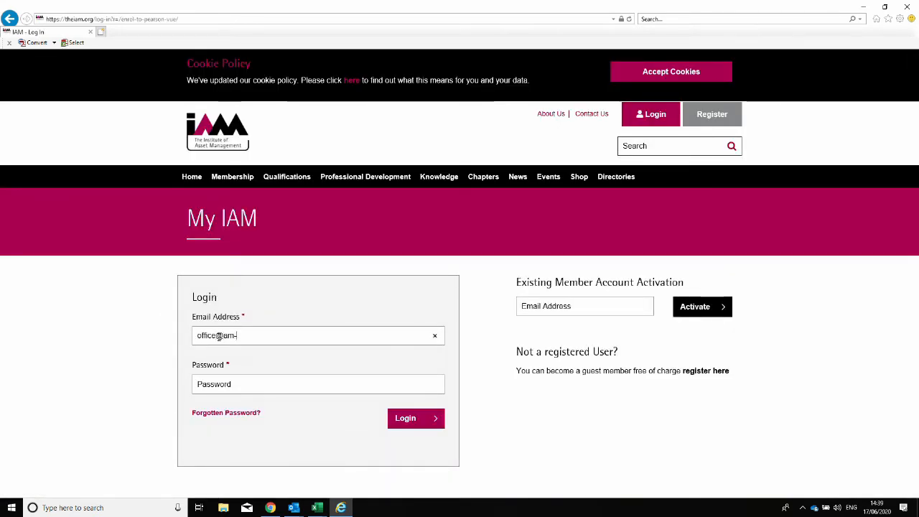
key(Tab)
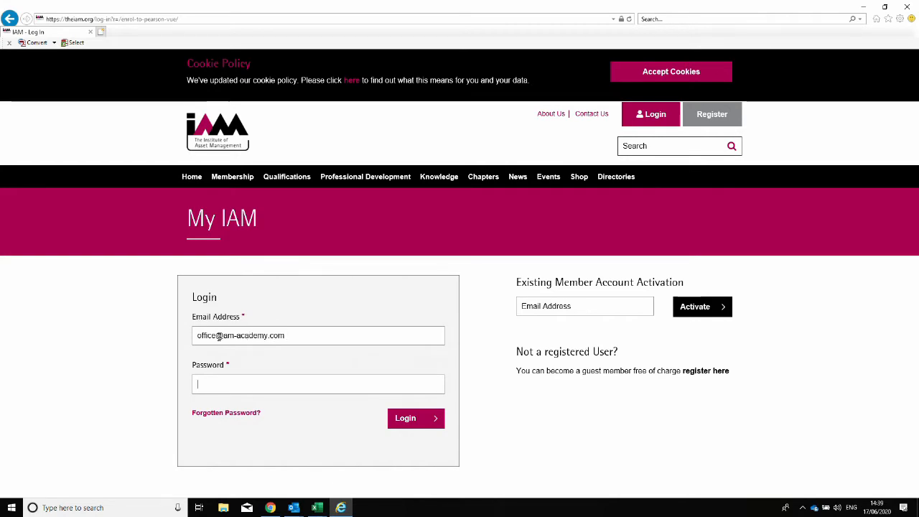
text(•••••••••)
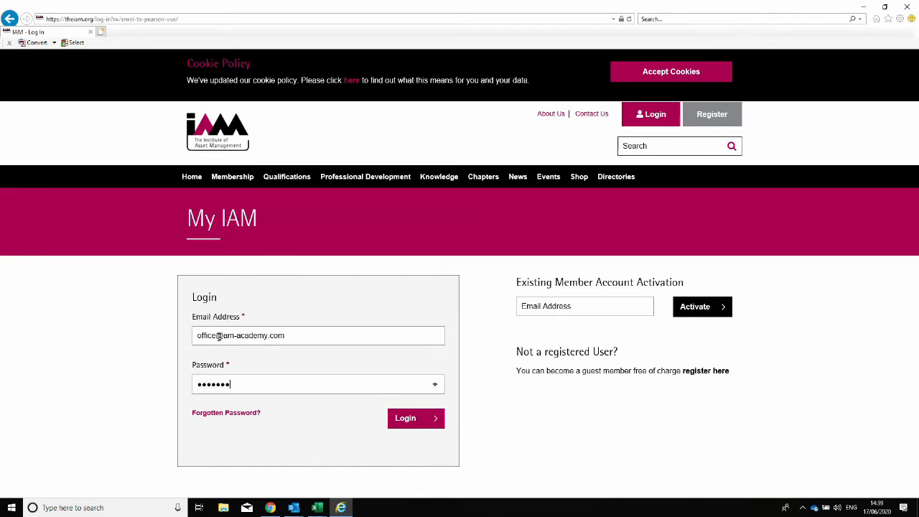
key(Return)
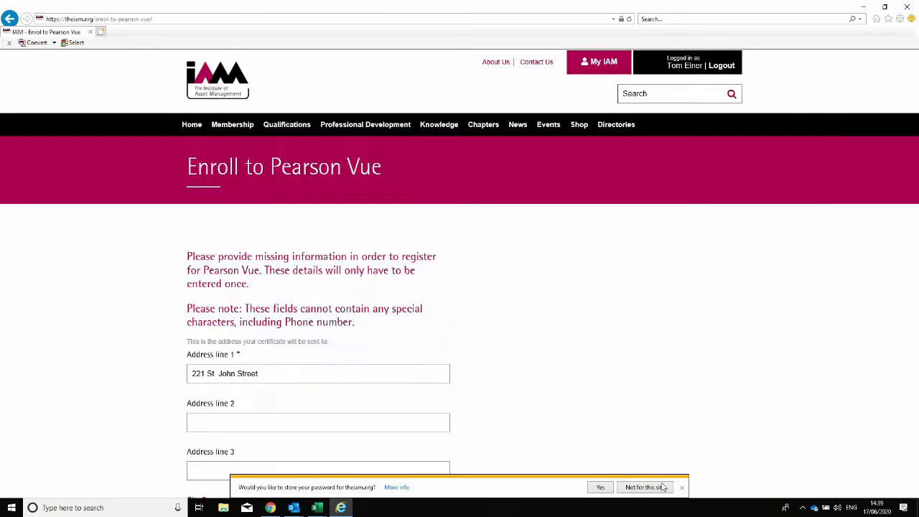
Decline saving the password and try submitting the Enroll to Pearson Vue form.
click(663, 486)
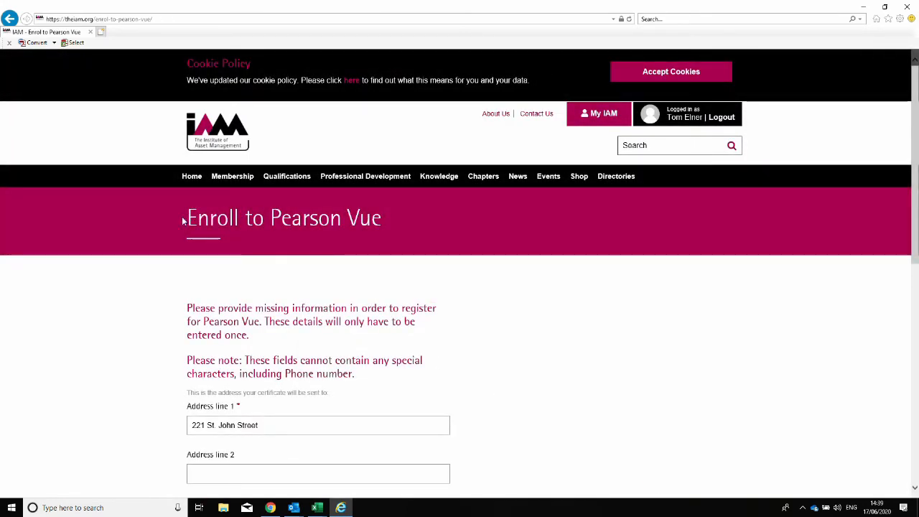
scroll(416, 247, down, 5)
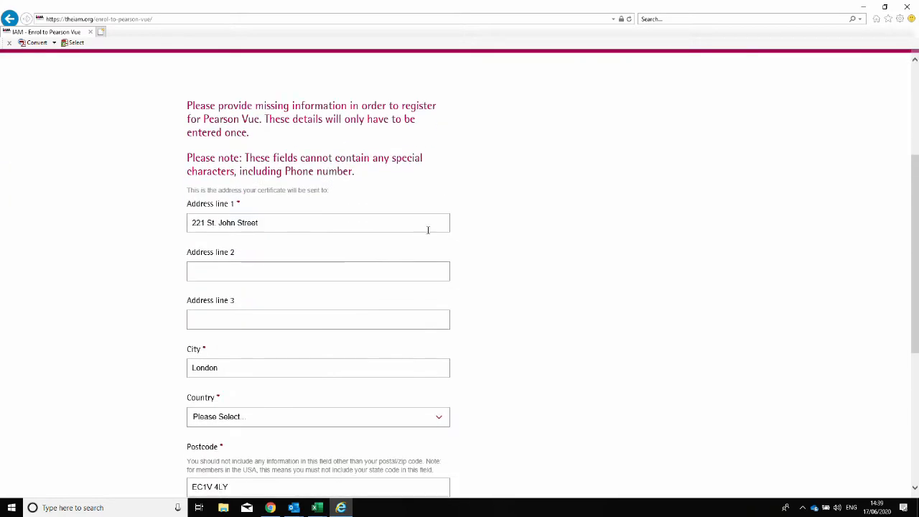
scroll(433, 200, down, 2)
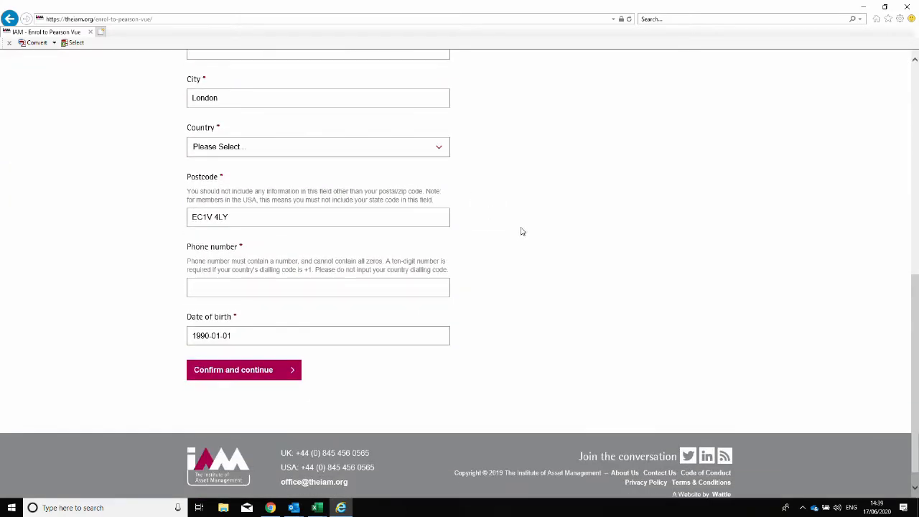
scroll(517, 244, down, 1)
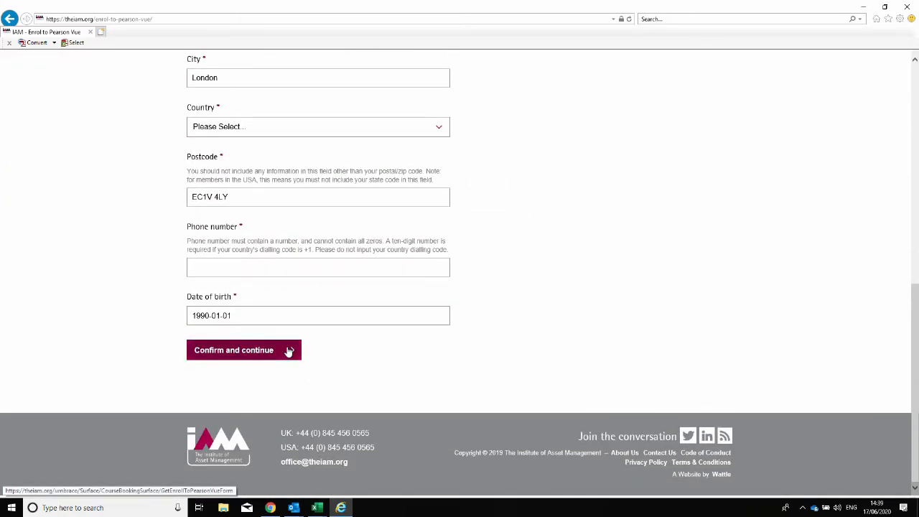
click(290, 350)
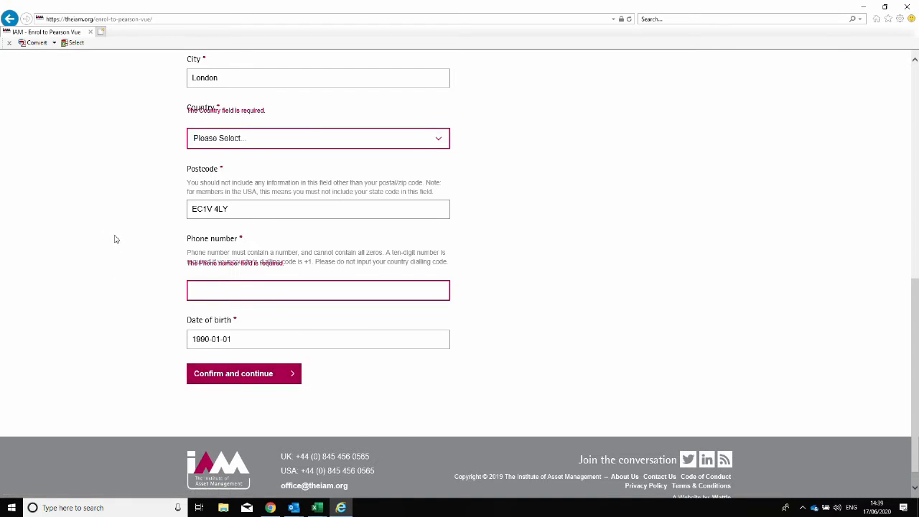
Set the country to United Kingdom and start entering the phone number.
scroll(117, 244, up, 2)
click(222, 273)
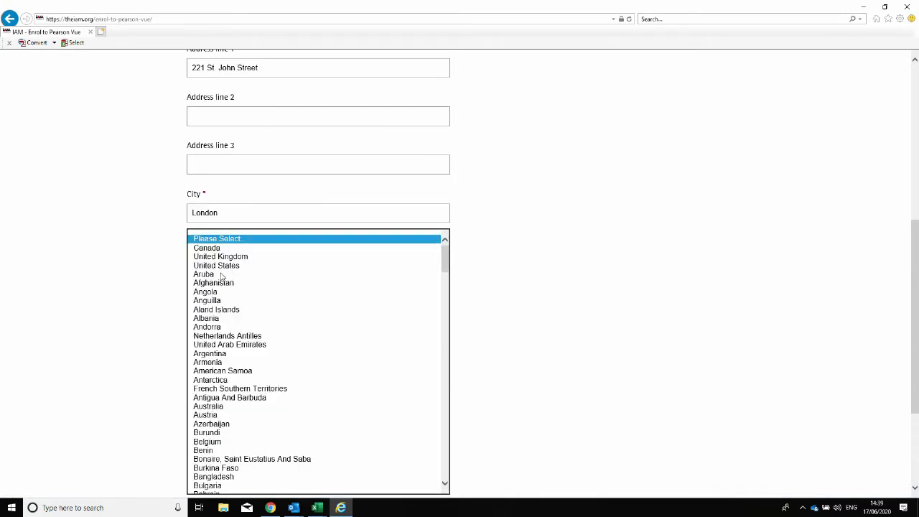
click(221, 256)
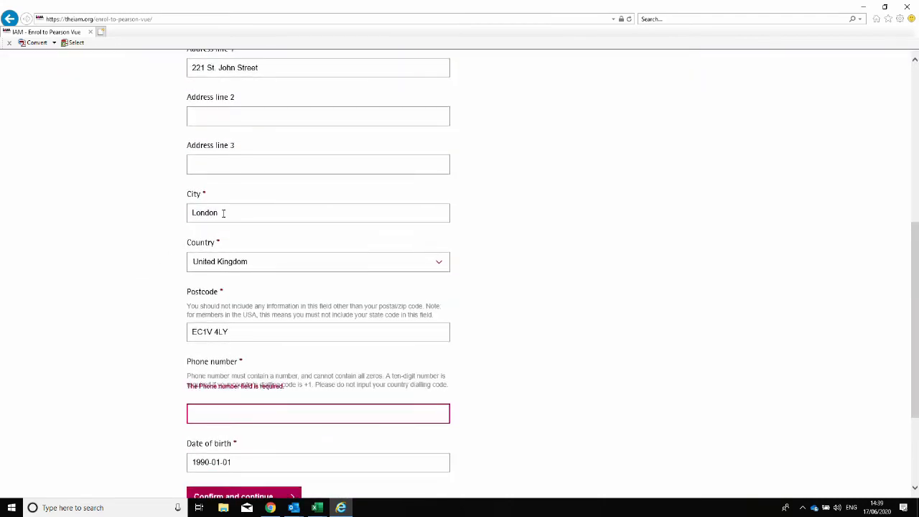
scroll(191, 263, down, 1)
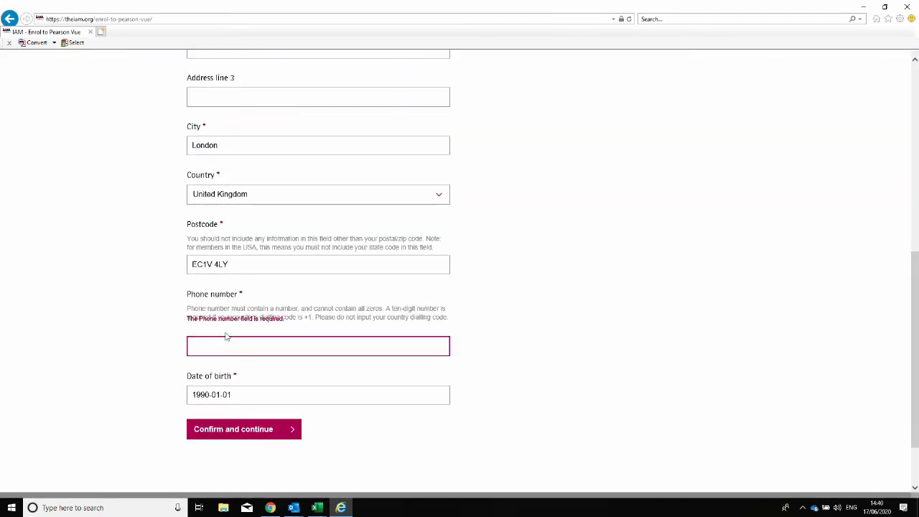
scroll(275, 320, down, 2)
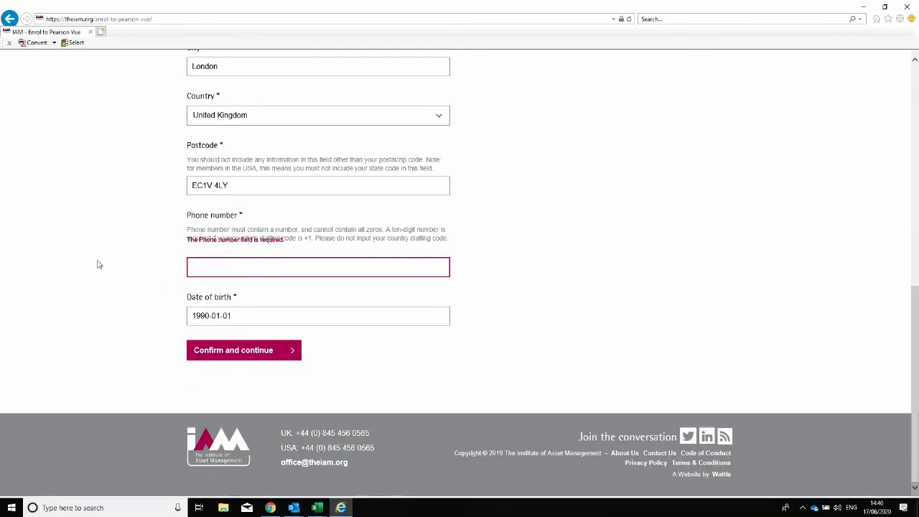
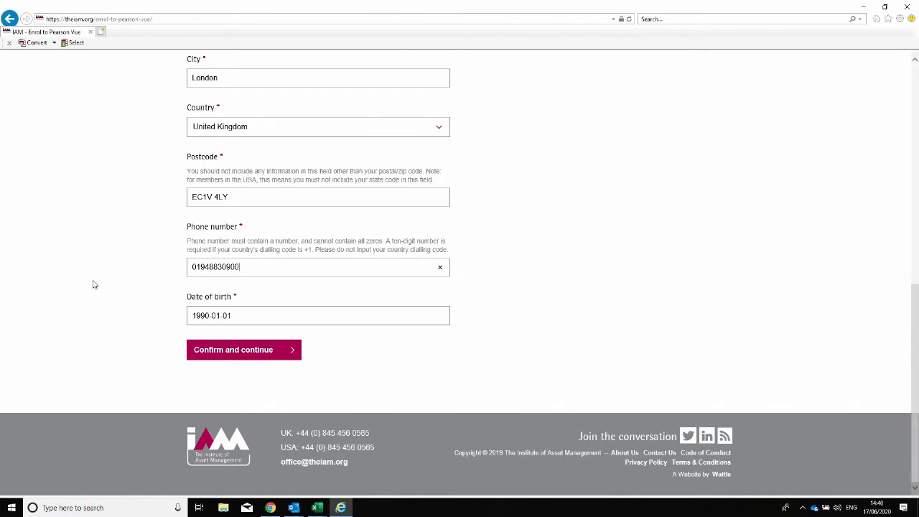
Submit enrolment, pick THE IAM Certificate for home or office delivery, and pass the pre-check.
click(244, 352)
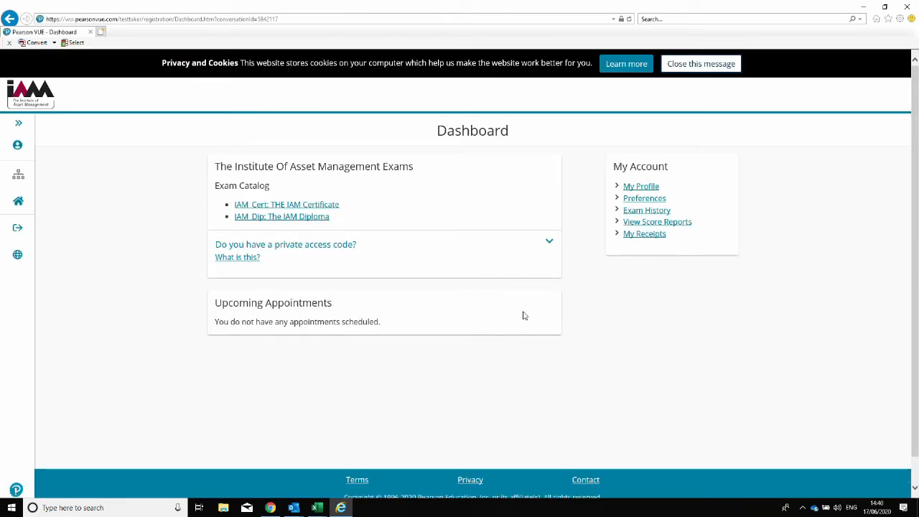
click(302, 206)
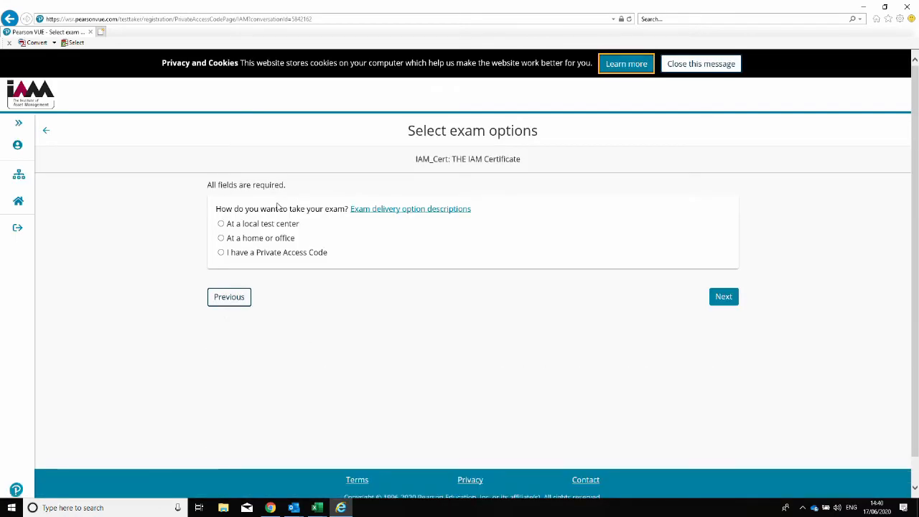
click(221, 239)
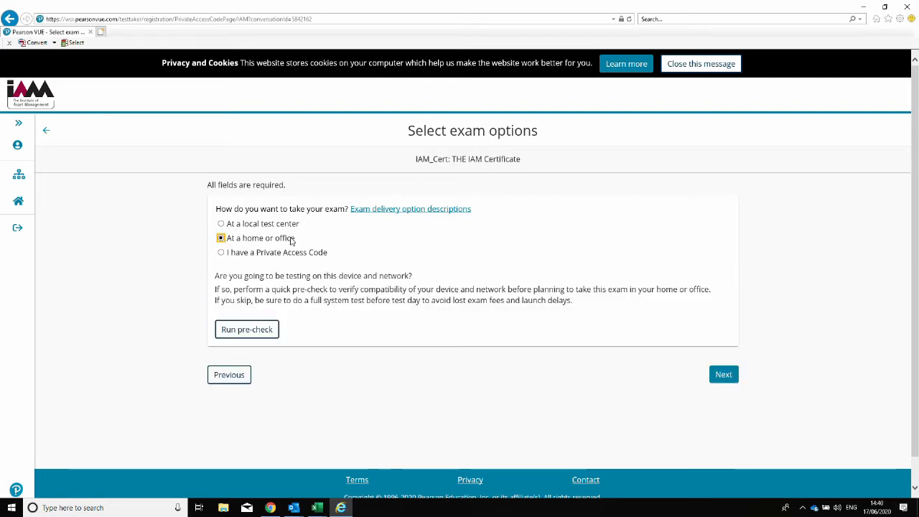
click(257, 332)
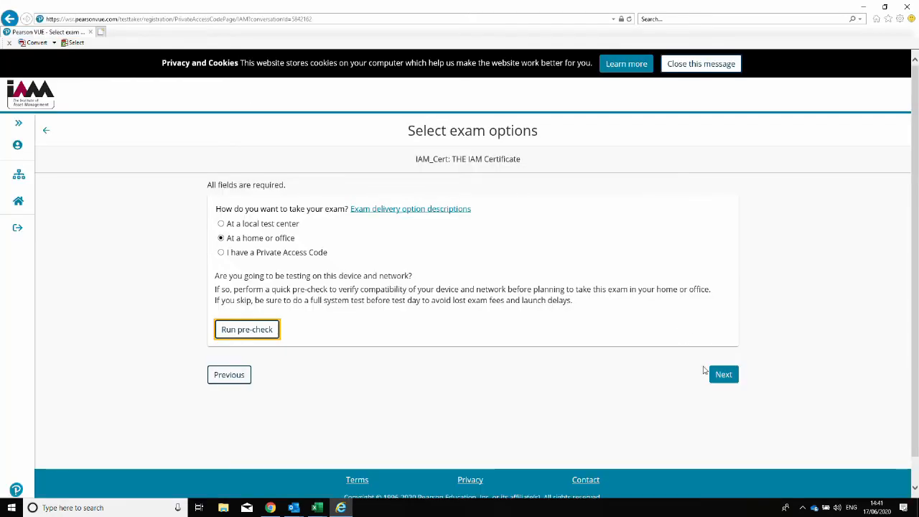
click(730, 374)
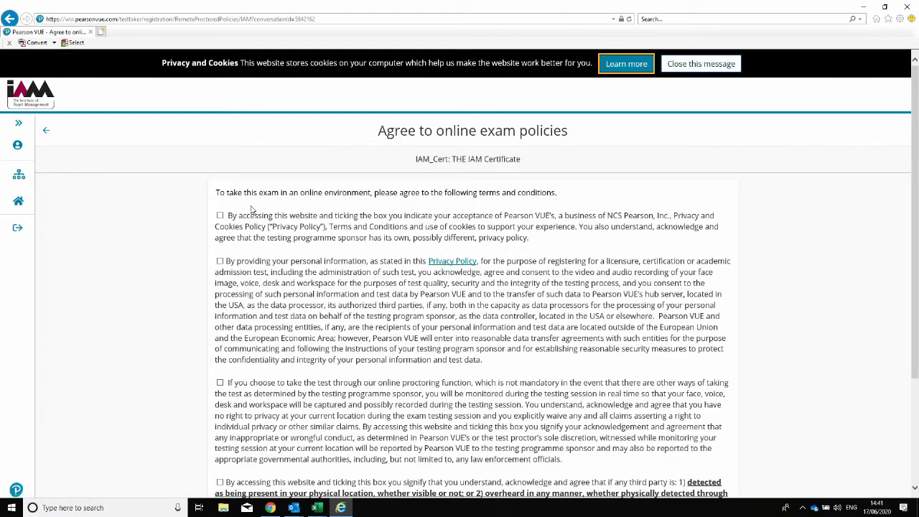
Agree to the privacy, personal information, online proctoring and third-party presence policies.
click(220, 216)
click(219, 261)
scroll(276, 284, down, 3)
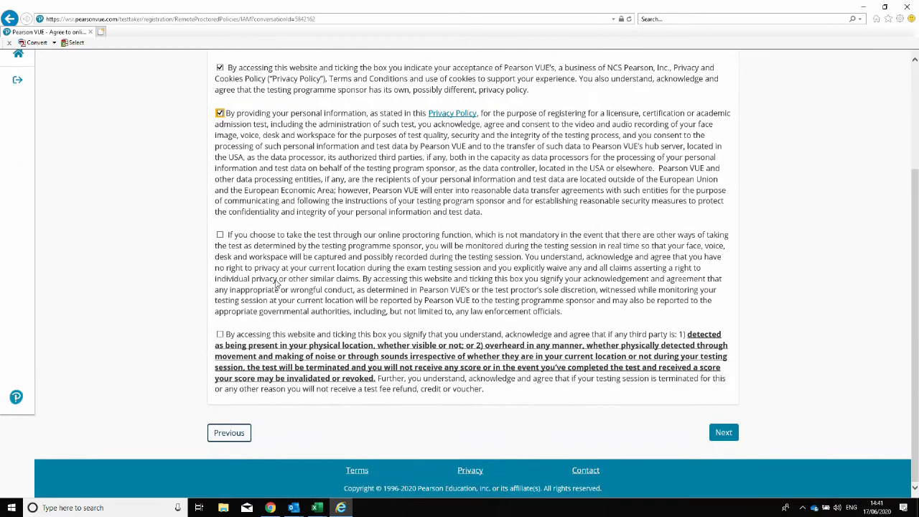
click(220, 235)
click(220, 334)
drag(231, 336, 675, 393)
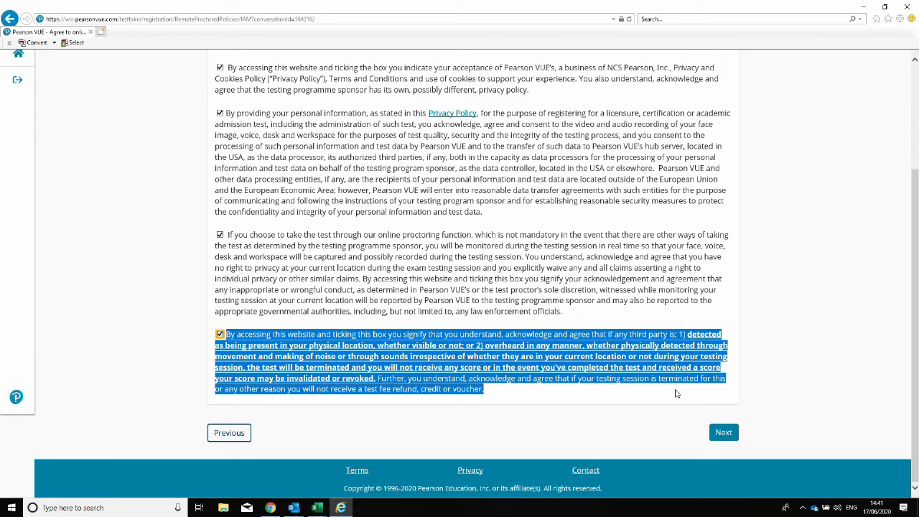
click(723, 432)
scroll(554, 344, down, 4)
click(219, 334)
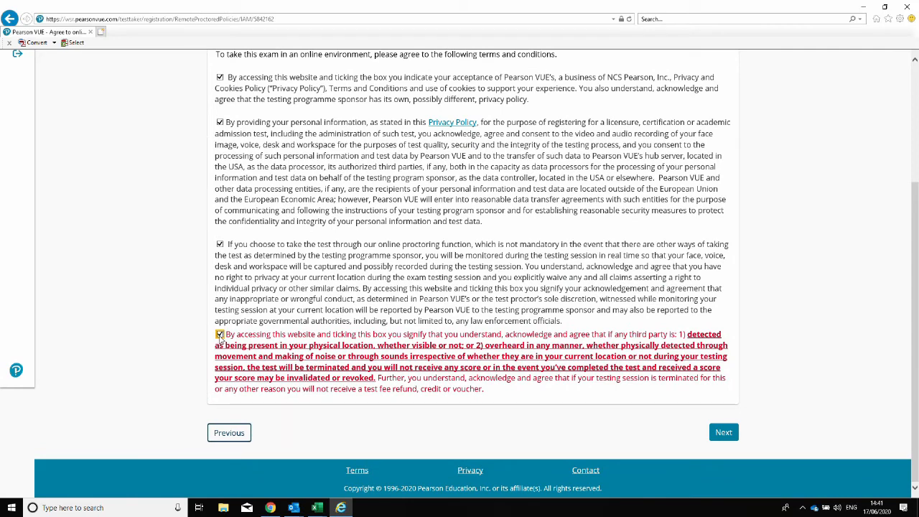
click(724, 432)
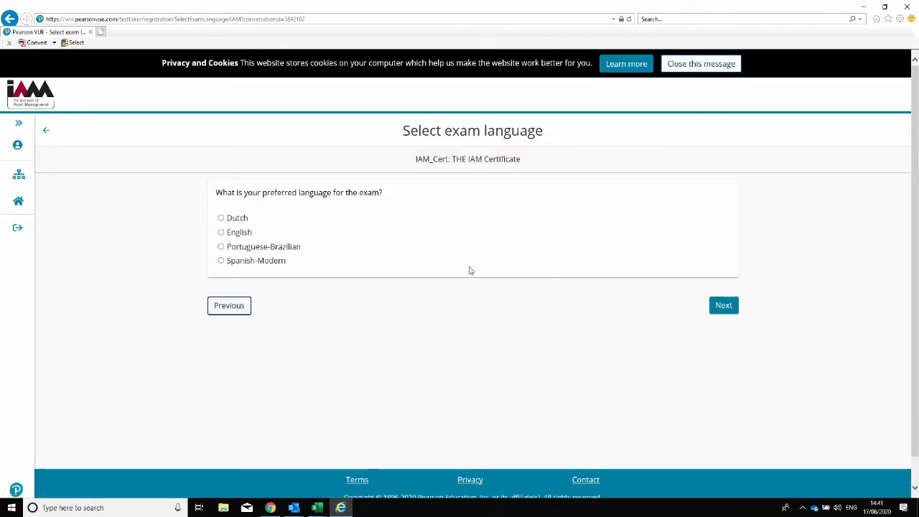
Choose English as the exam language and accept the GBP 250.00 exam details.
click(220, 231)
click(722, 305)
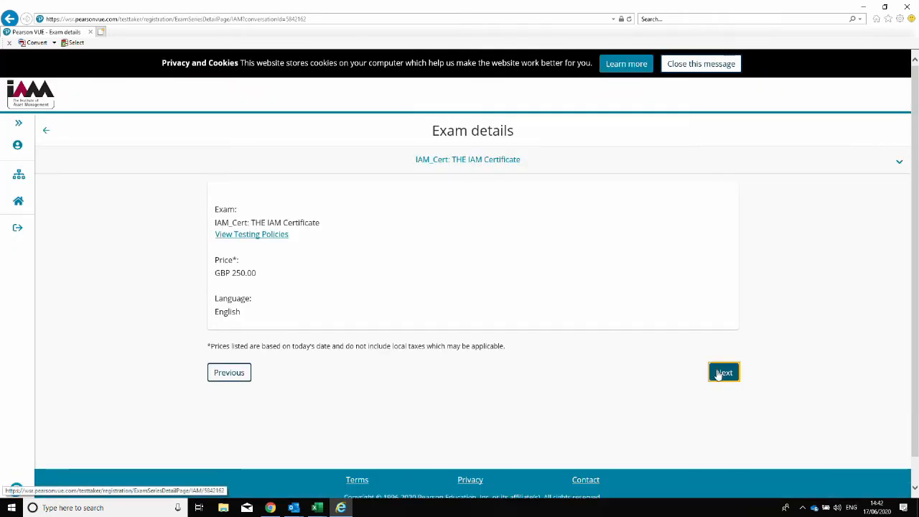
click(721, 373)
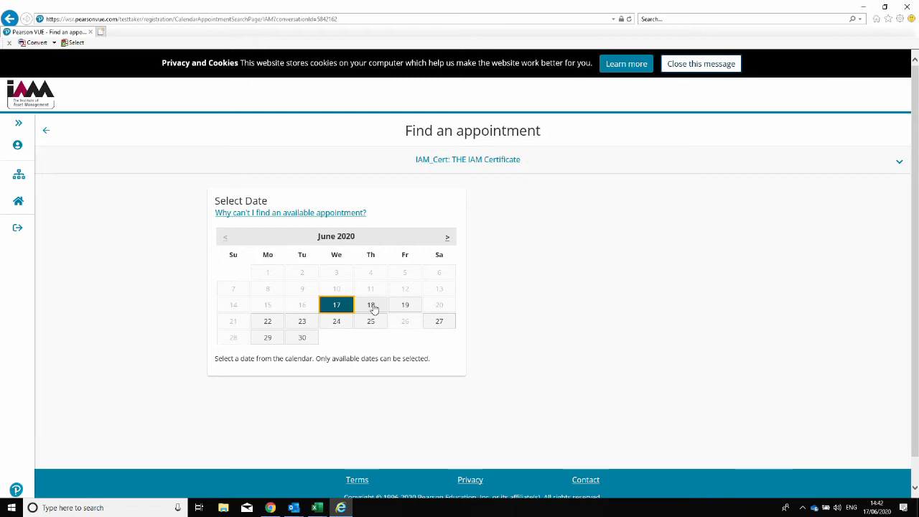
Book Thursday, June 18, 2020 with a 03:45 PM start time.
click(372, 306)
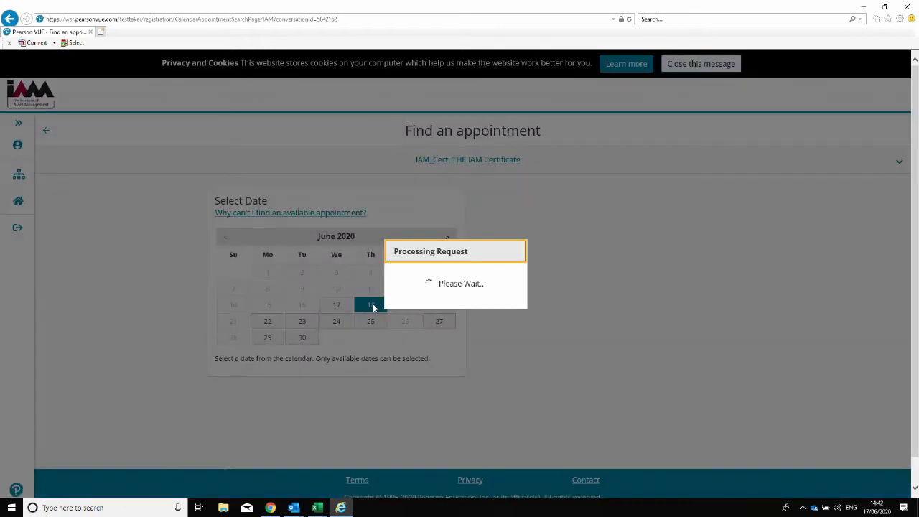
scroll(374, 309, down, 2)
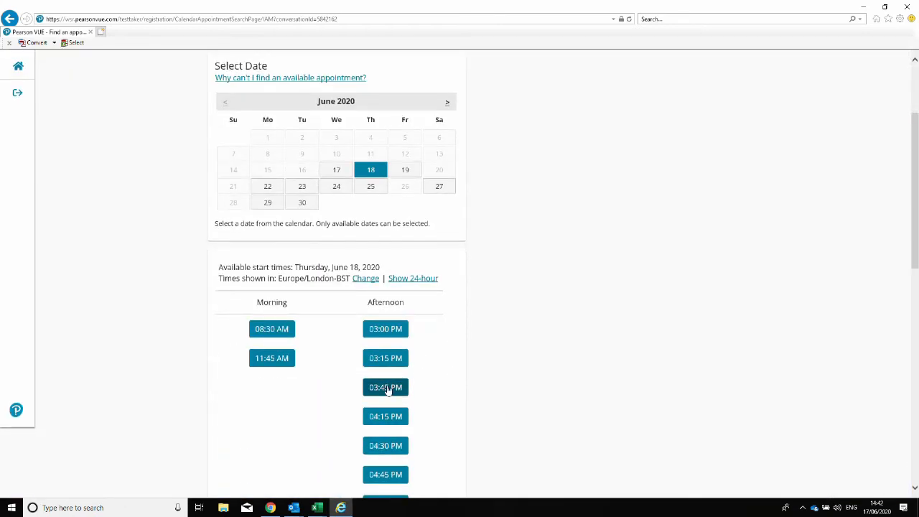
click(388, 387)
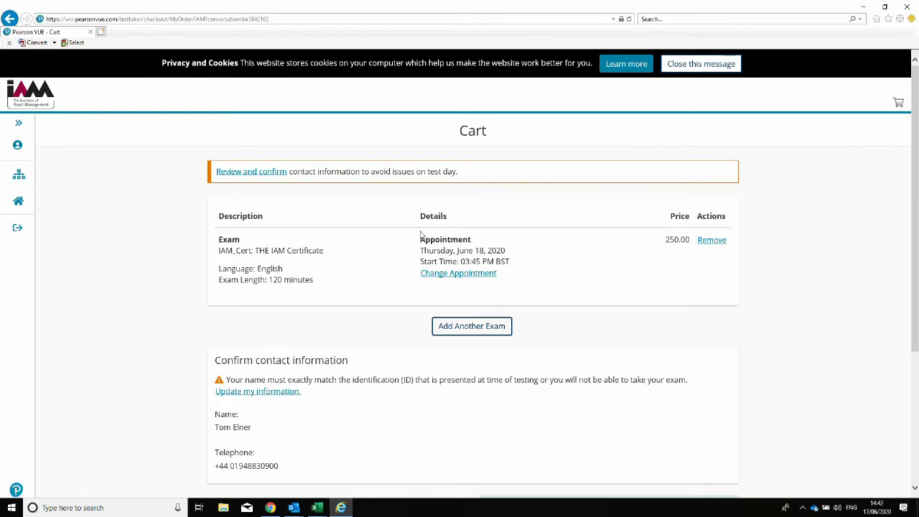
Reopen the June 18 appointment for changes and edit its time zone setting.
drag(510, 263, 423, 268)
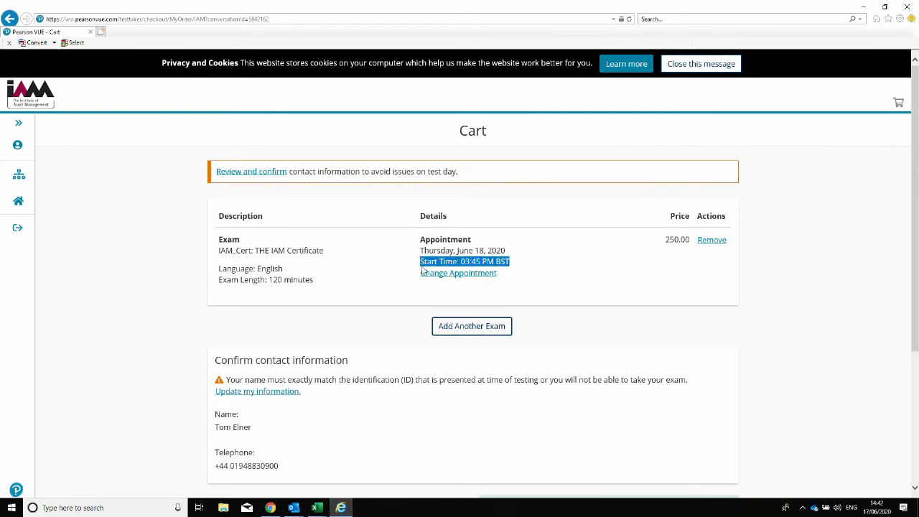
click(460, 274)
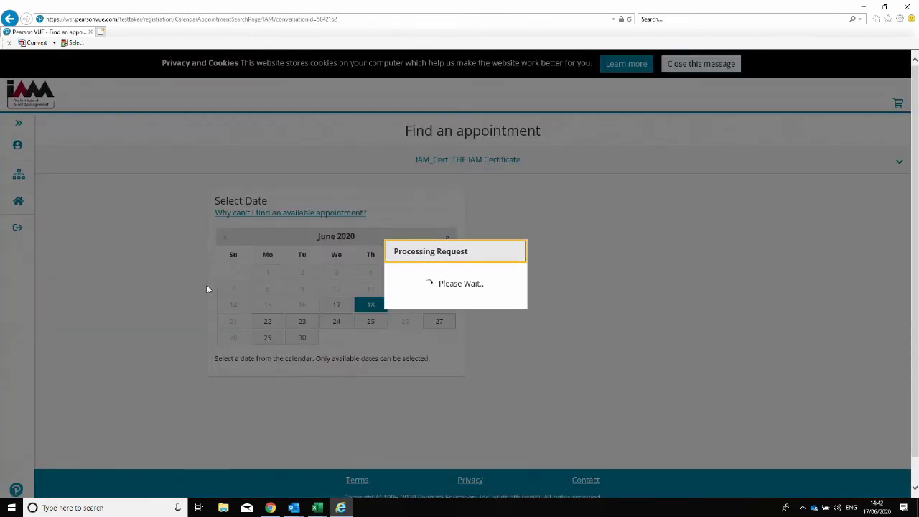
scroll(519, 375, down, 3)
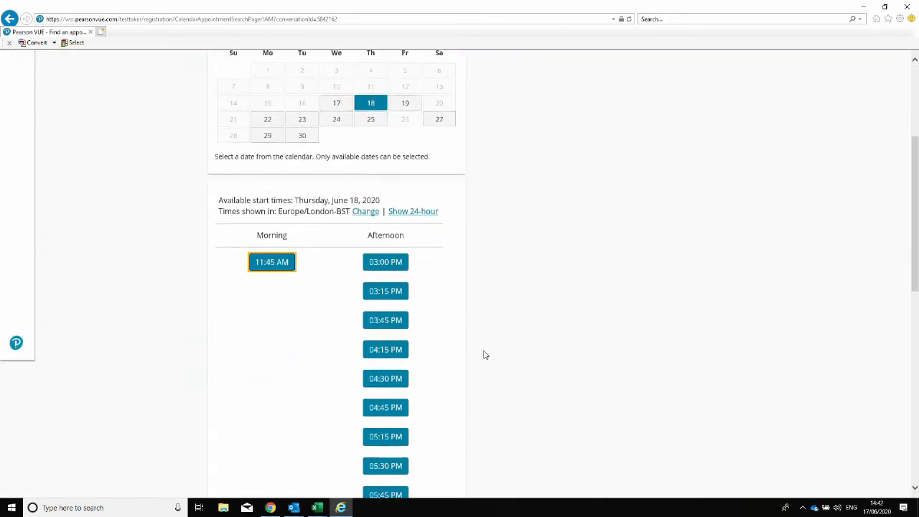
drag(216, 201, 361, 213)
click(366, 211)
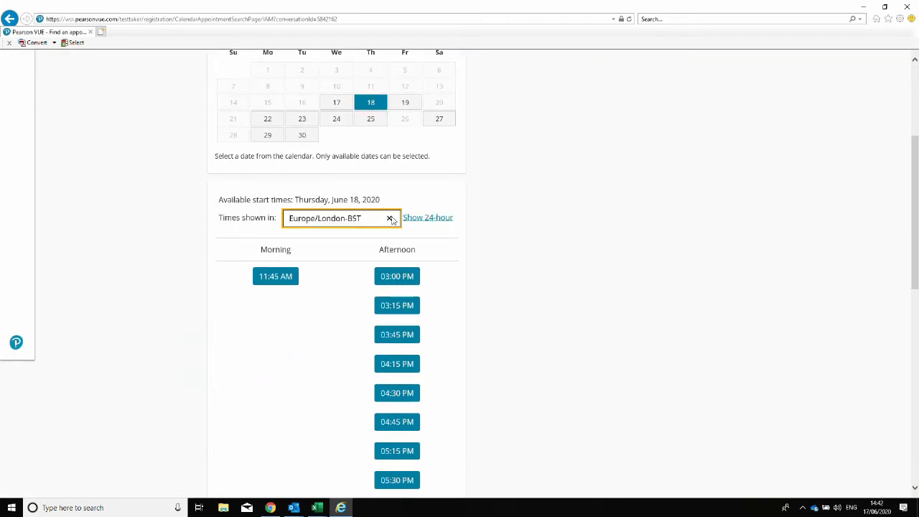
Search BST, select Europe/London, and pick the 03:15 PM start time.
click(389, 219)
text(EST)
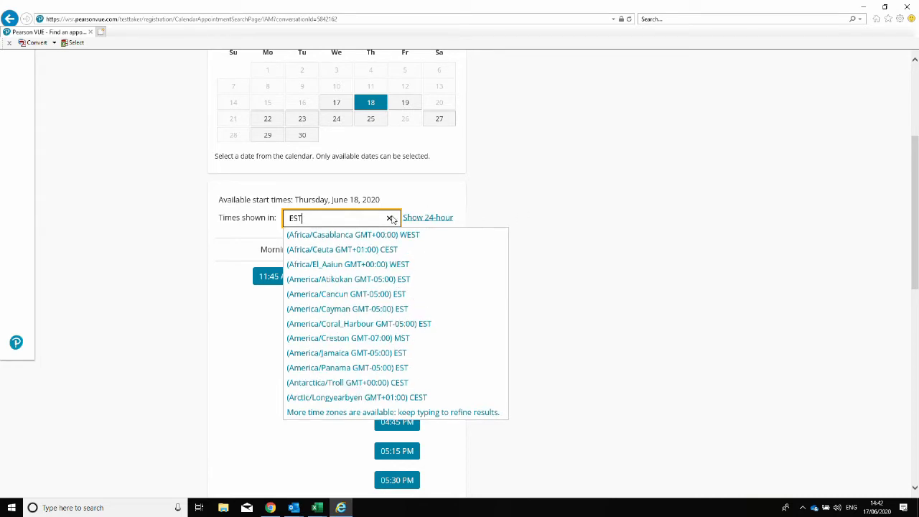
click(390, 218)
text(BST)
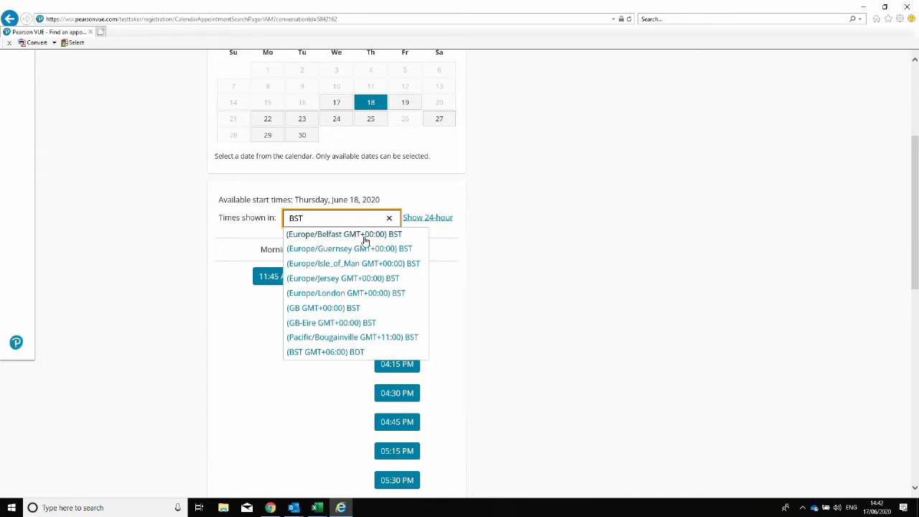
click(364, 299)
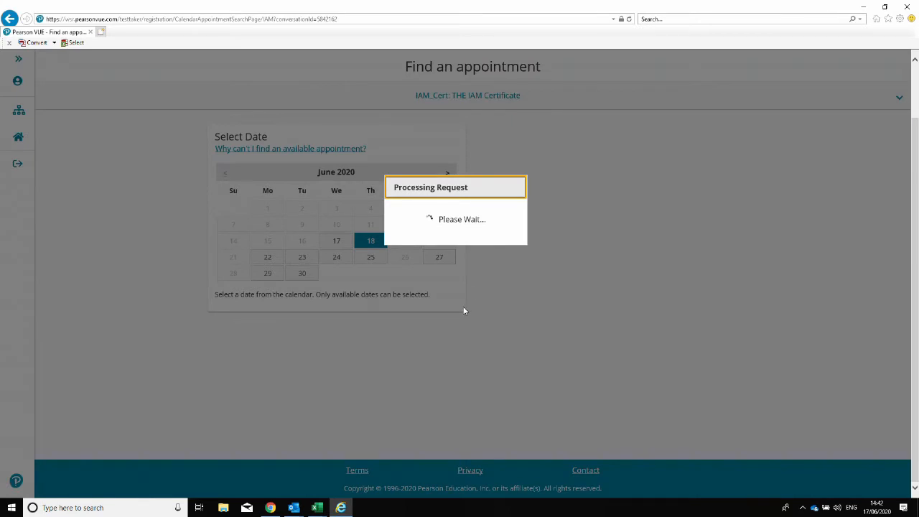
scroll(466, 337, down, 5)
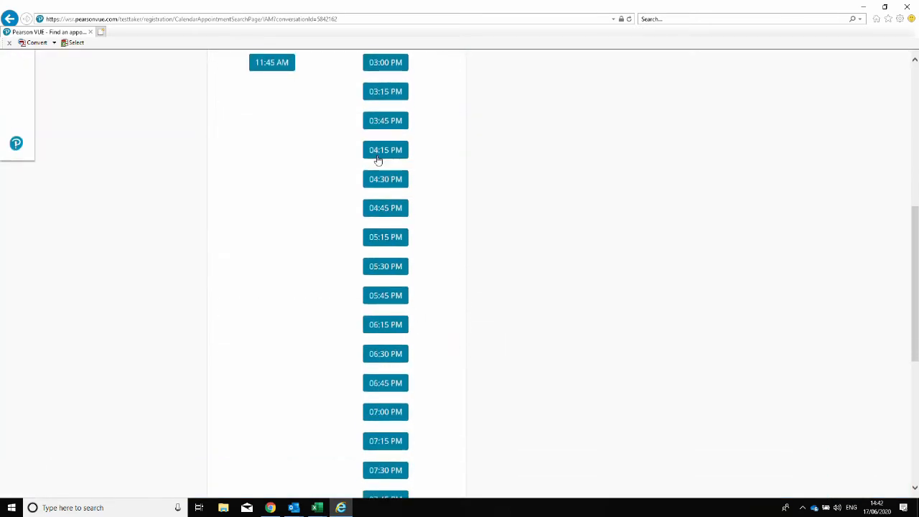
click(384, 93)
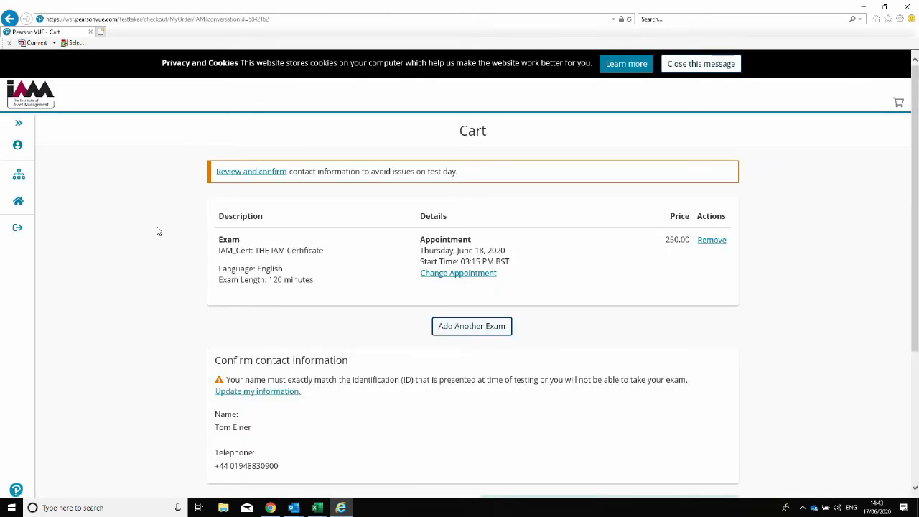
Review the GBP 250.00 cart and its ID-name warning, then proceed to checkout.
scroll(246, 252, down, 1)
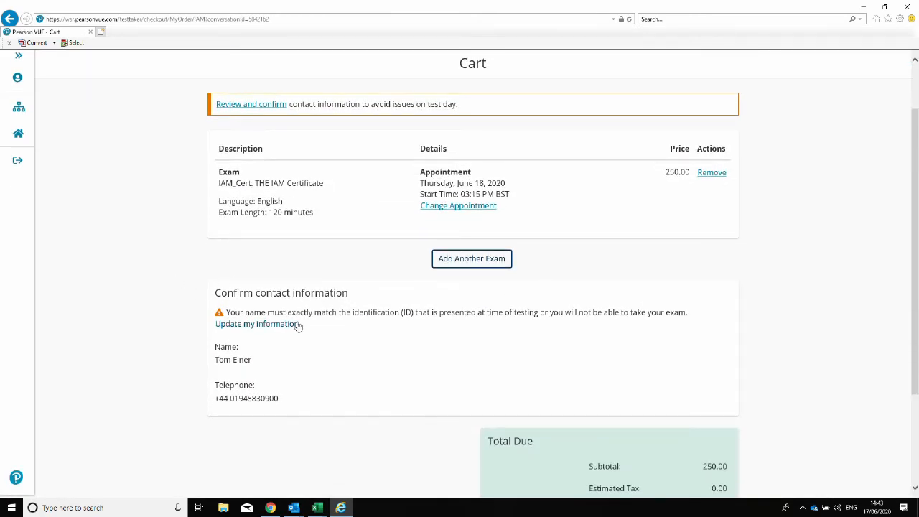
drag(689, 313, 209, 312)
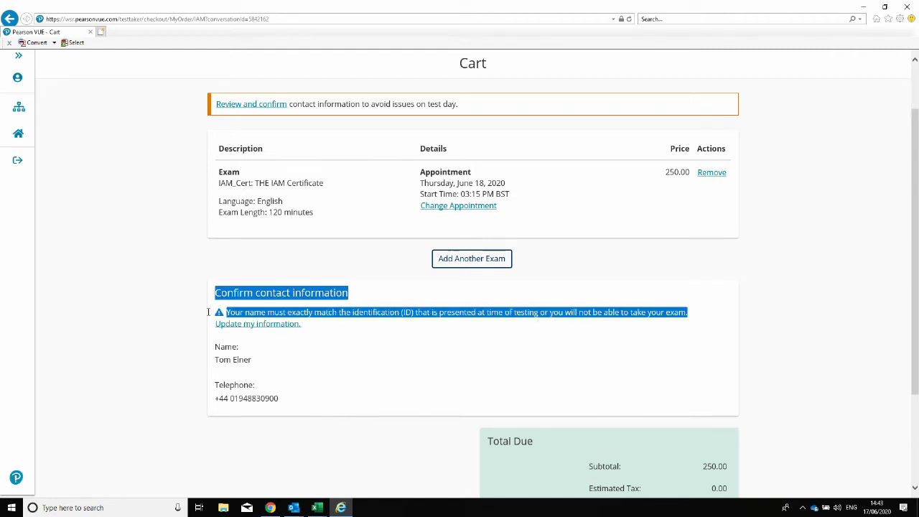
click(407, 367)
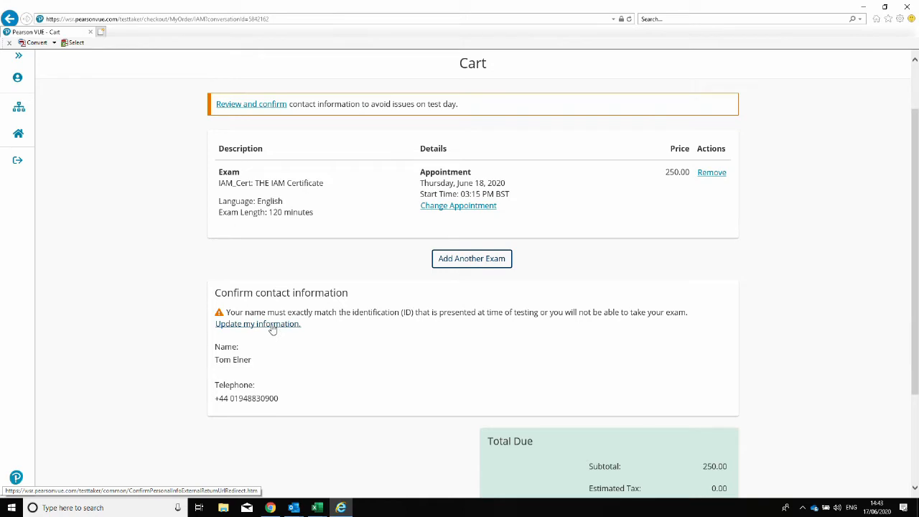
scroll(371, 309, down, 3)
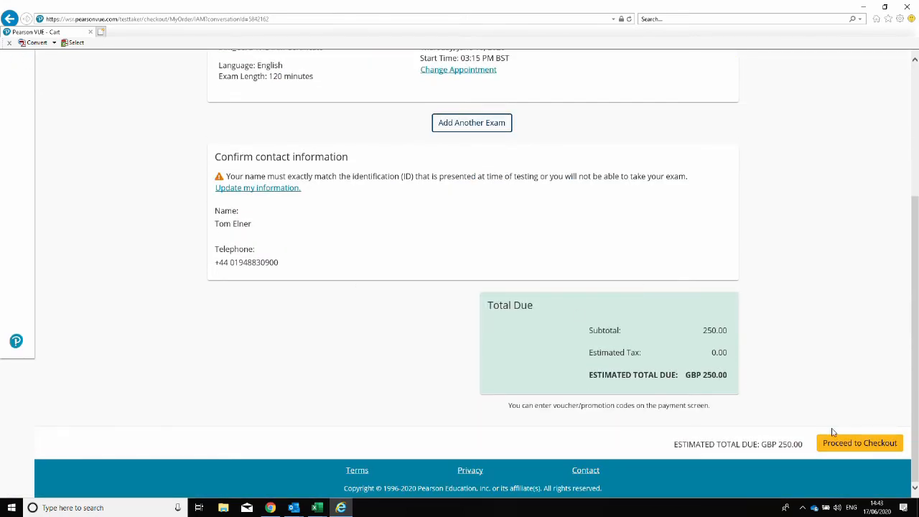
click(851, 444)
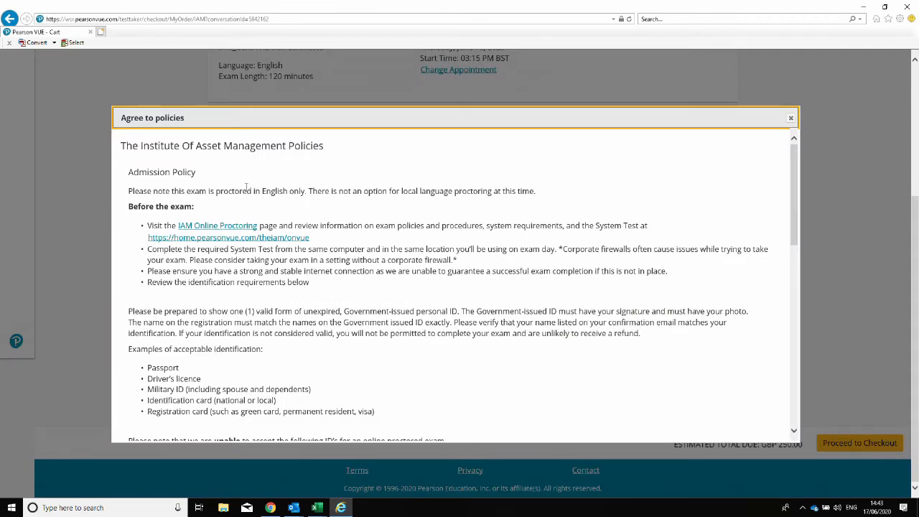
Read the acceptable identification and early login advice in the Agree to policies dialog.
scroll(228, 187, down, 3)
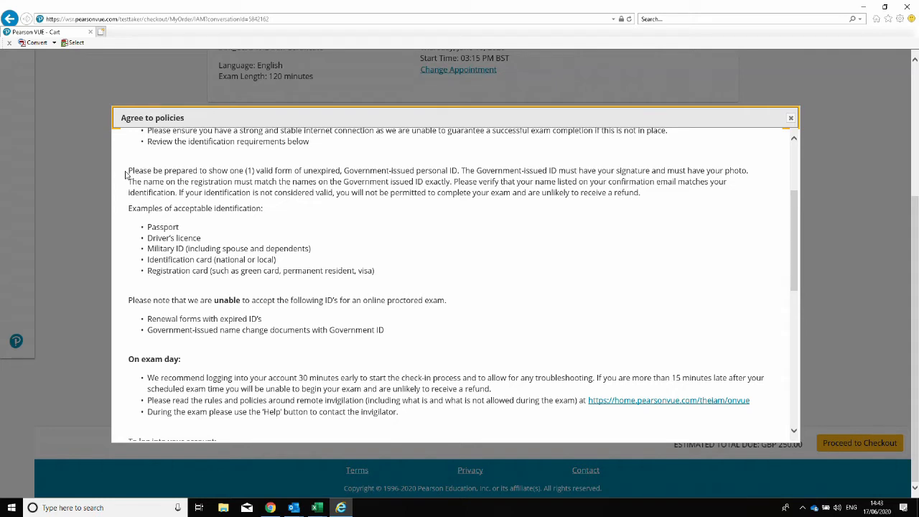
drag(140, 223, 388, 280)
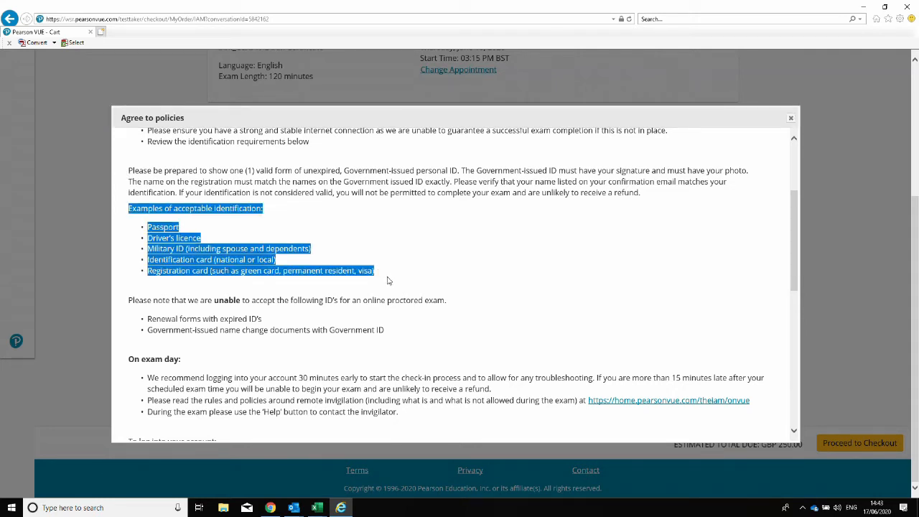
click(490, 288)
scroll(331, 312, down, 1)
scroll(295, 284, down, 4)
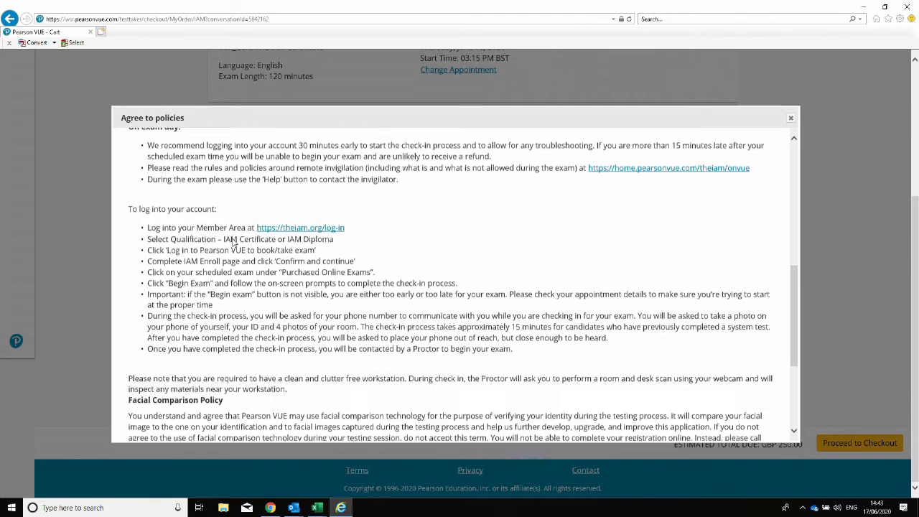
scroll(228, 230, up, 1)
drag(147, 190, 497, 199)
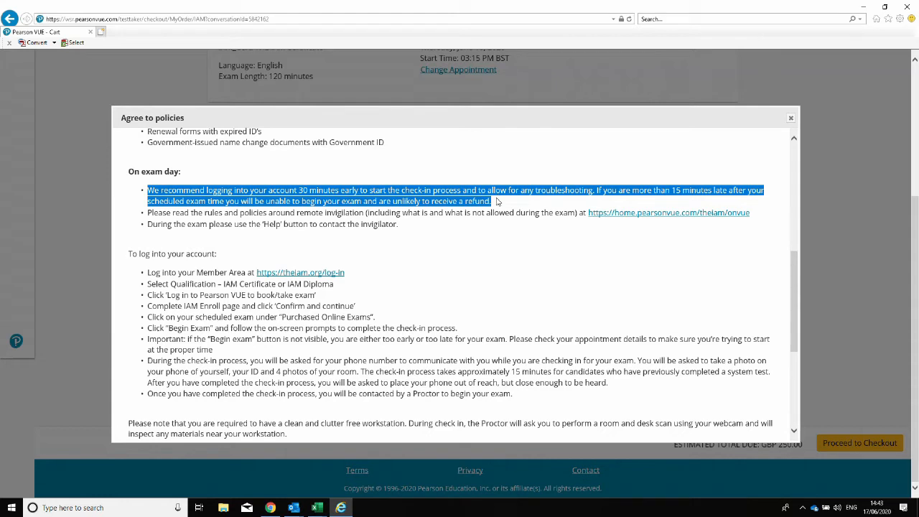
click(497, 202)
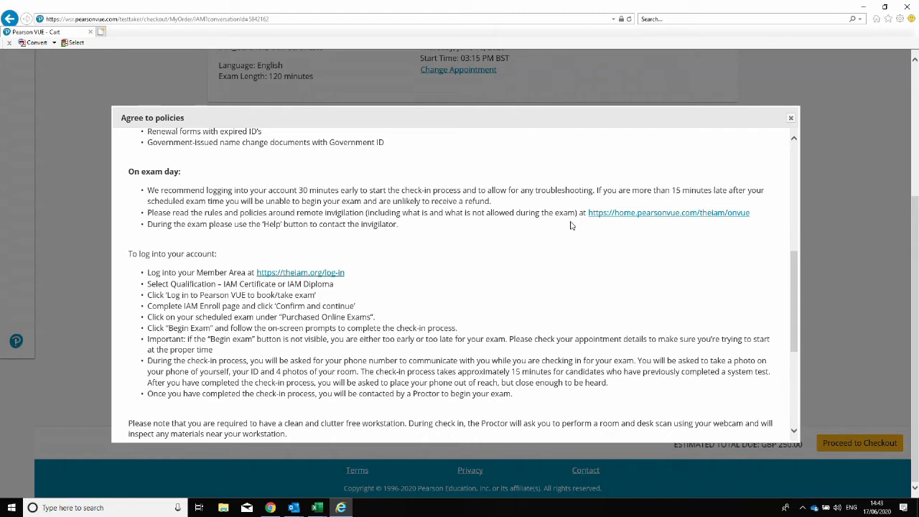
Open the home.pearsonvue.com/theiam/onvue link in a background tab and scroll toward Accept.
middle_click(607, 216)
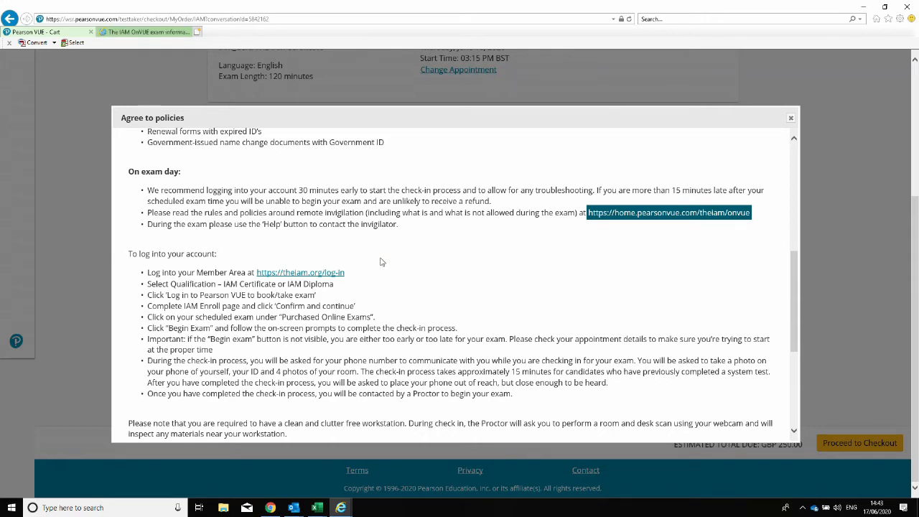
click(369, 272)
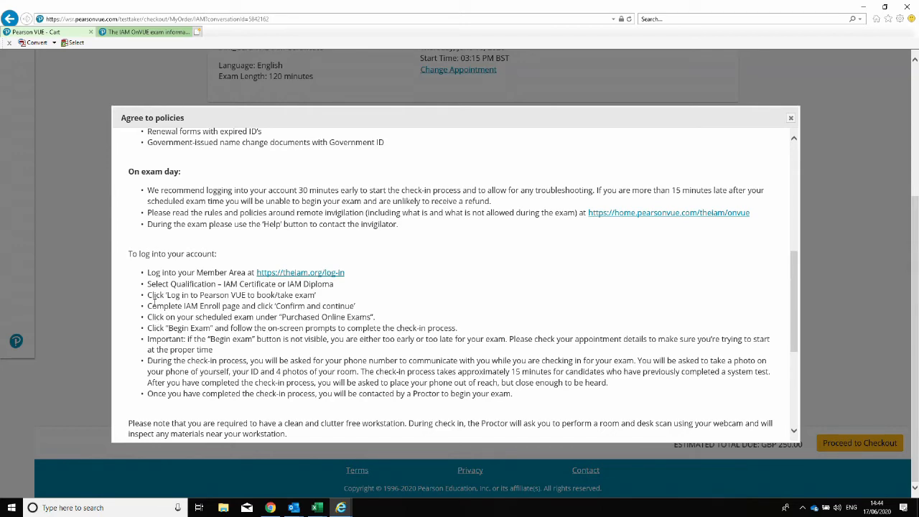
scroll(166, 309, down, 5)
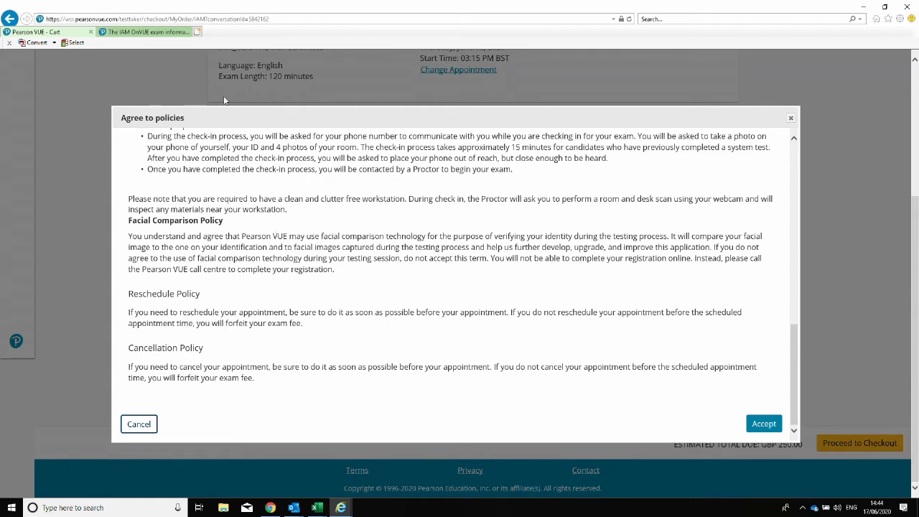
From the IAM OnVUE information page, launch 'Test my system' to open the System Test page.
click(154, 33)
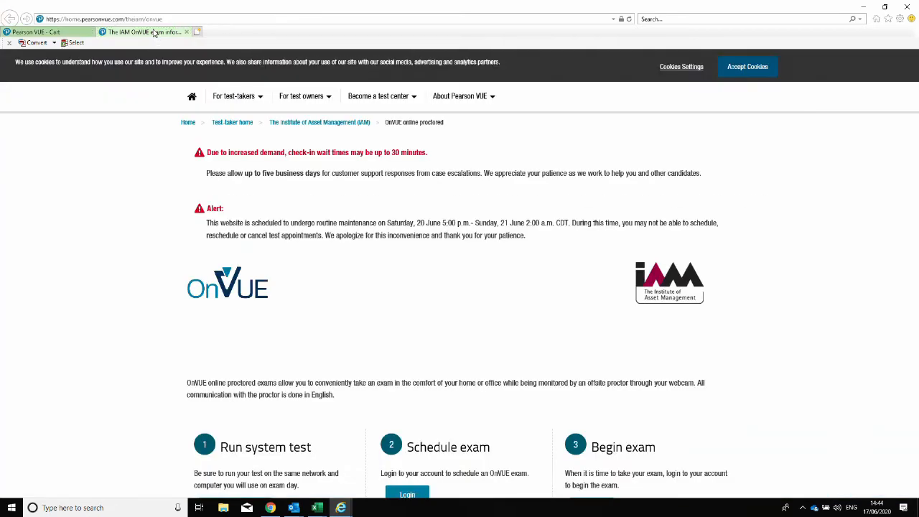
scroll(102, 275, down, 1)
scroll(102, 275, down, 1)
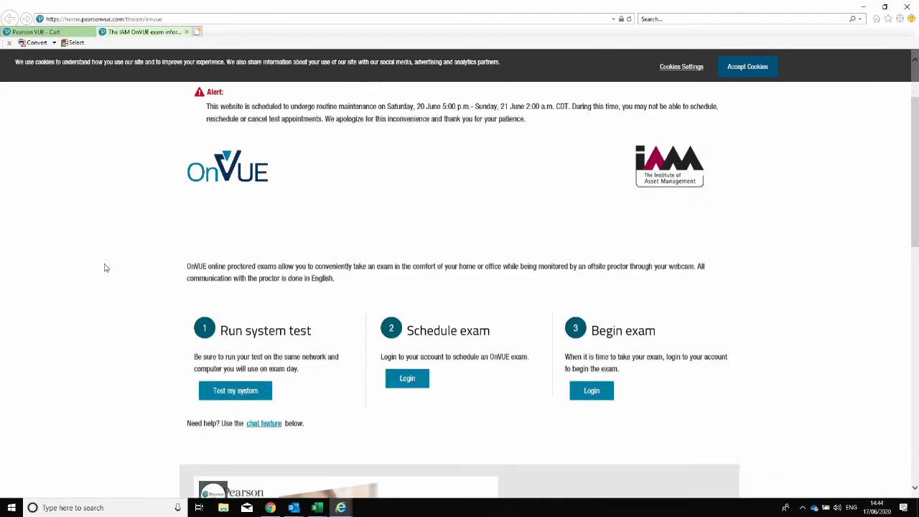
scroll(101, 271, down, 2)
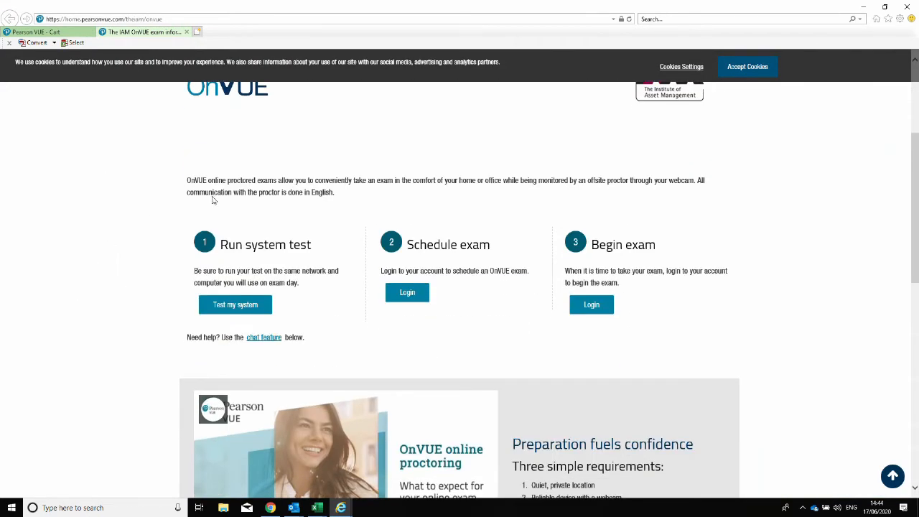
scroll(371, 215, down, 4)
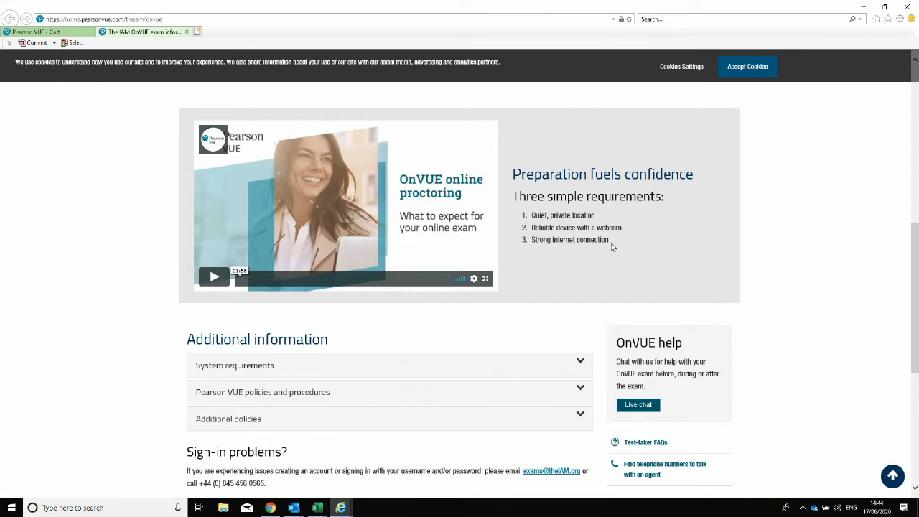
scroll(84, 297, down, 1)
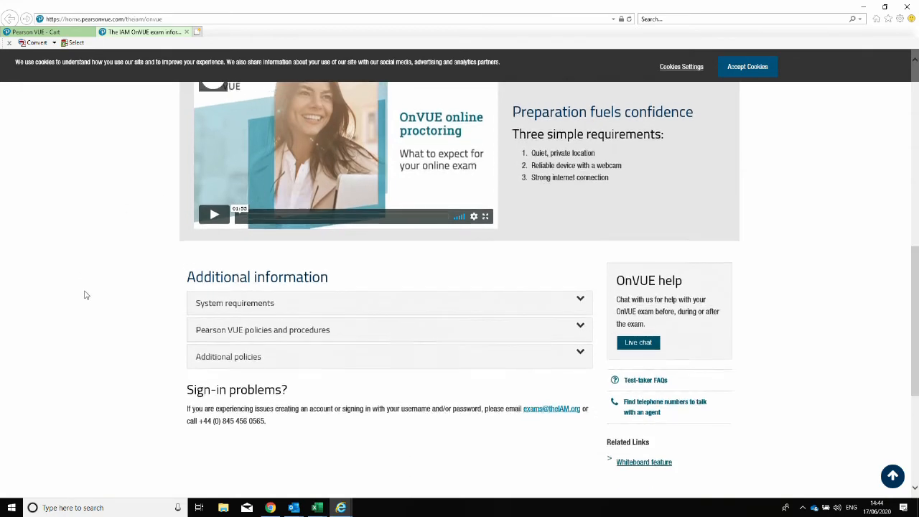
scroll(87, 294, up, 7)
scroll(94, 287, up, 1)
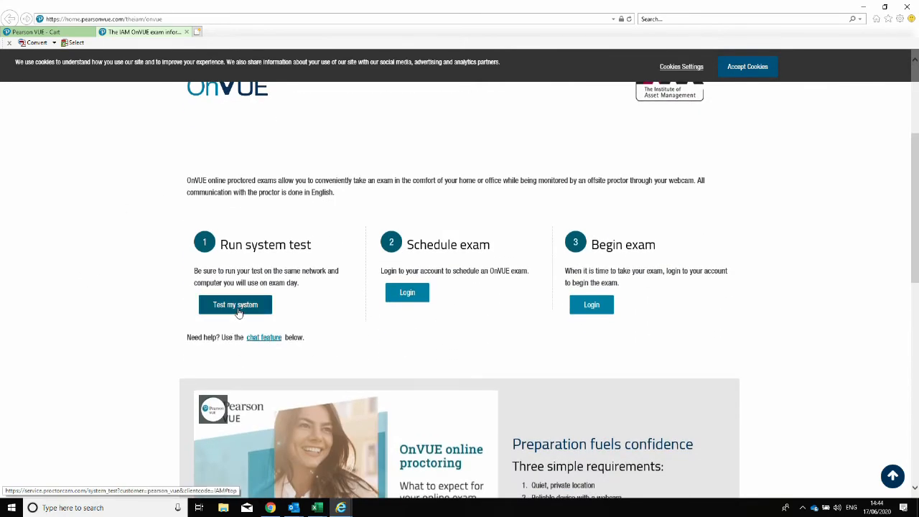
click(233, 306)
click(230, 305)
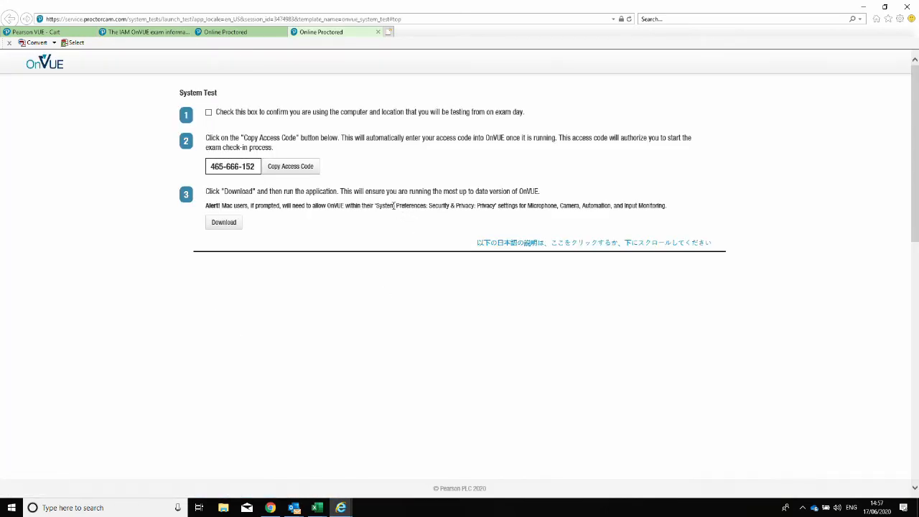
Copy the exam access code, allow clipboard access, and run the downloaded OnVUE installer.
click(294, 169)
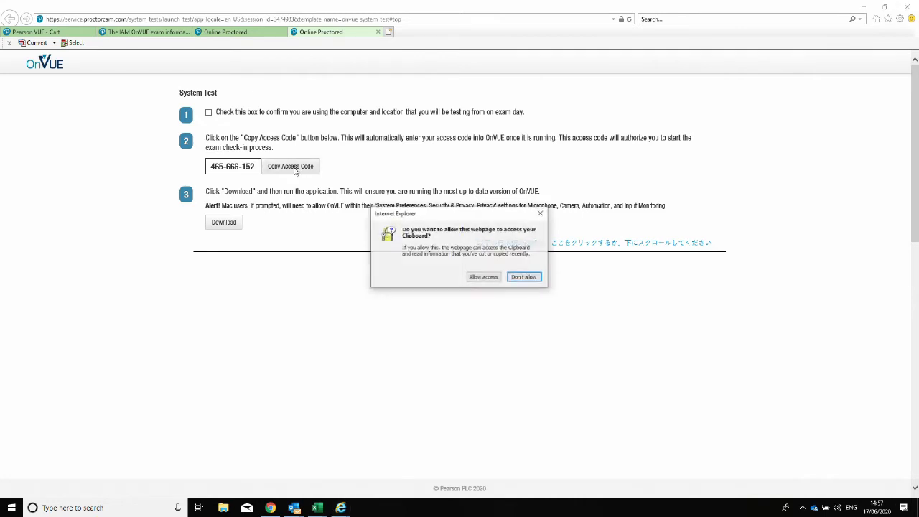
click(482, 277)
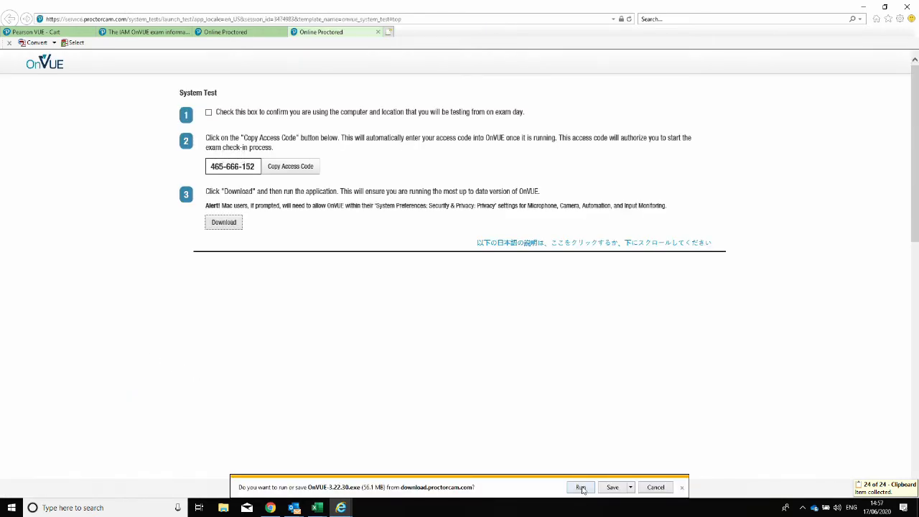
click(580, 487)
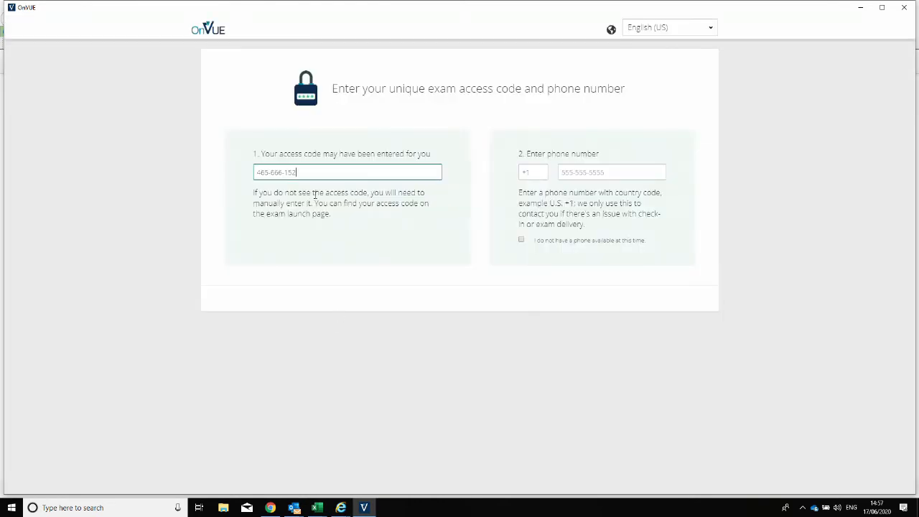
Enter the +44 country code and the contact phone number, confirm being 18 or older, and get started.
click(534, 171)
key(Tab)
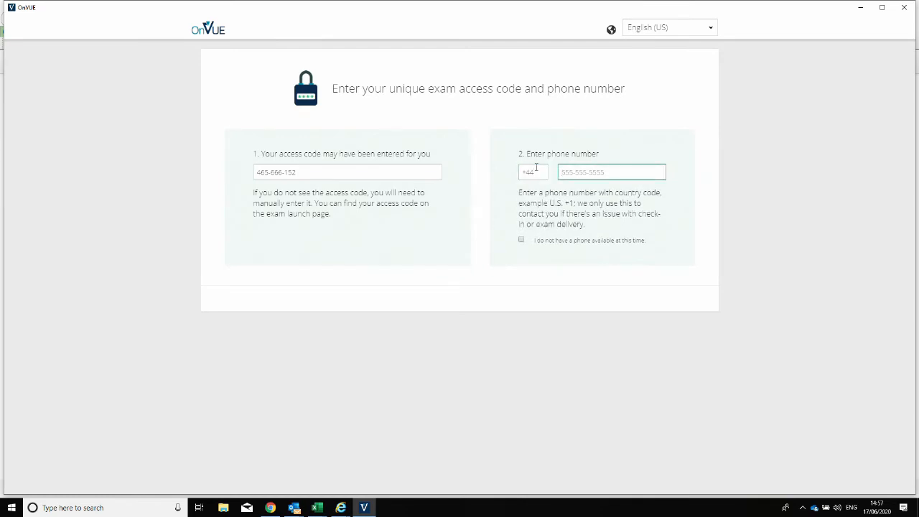
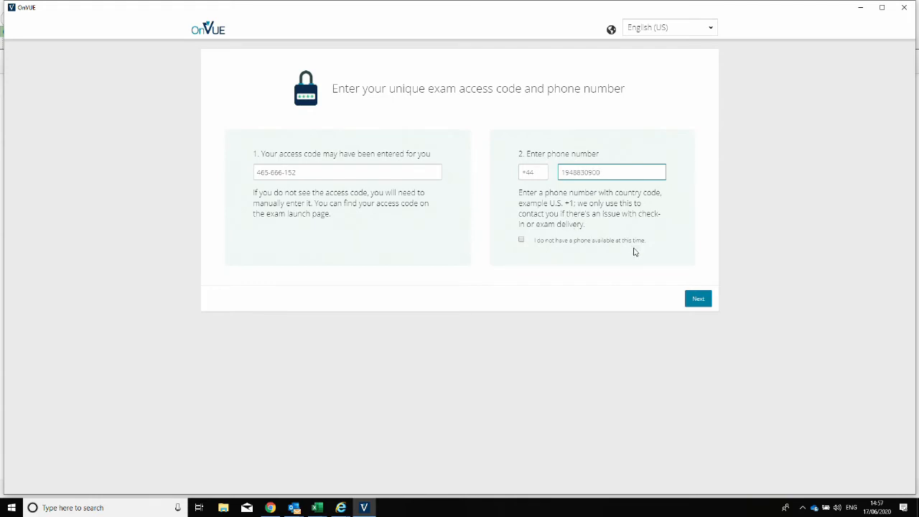
click(702, 300)
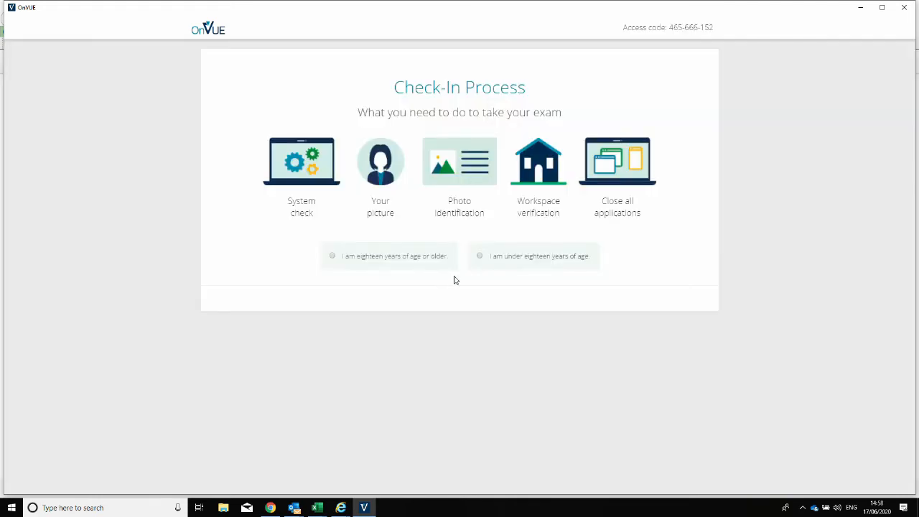
click(333, 257)
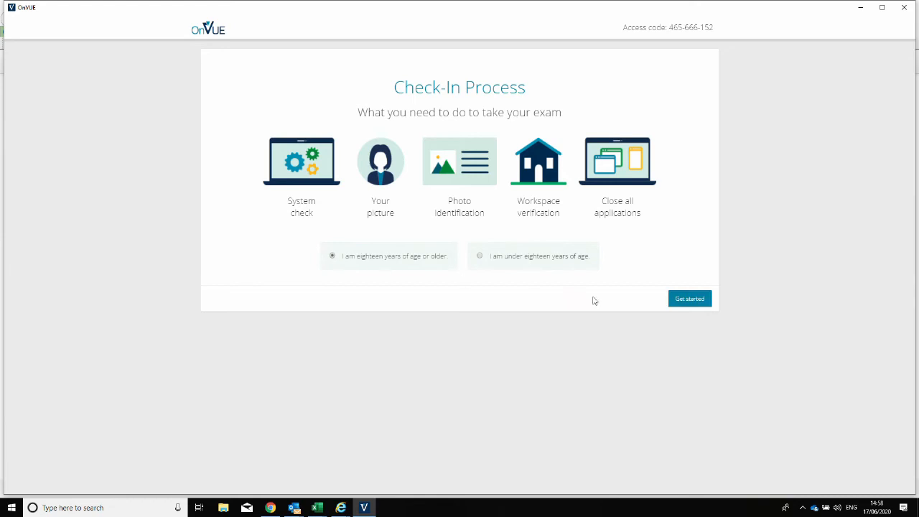
click(686, 302)
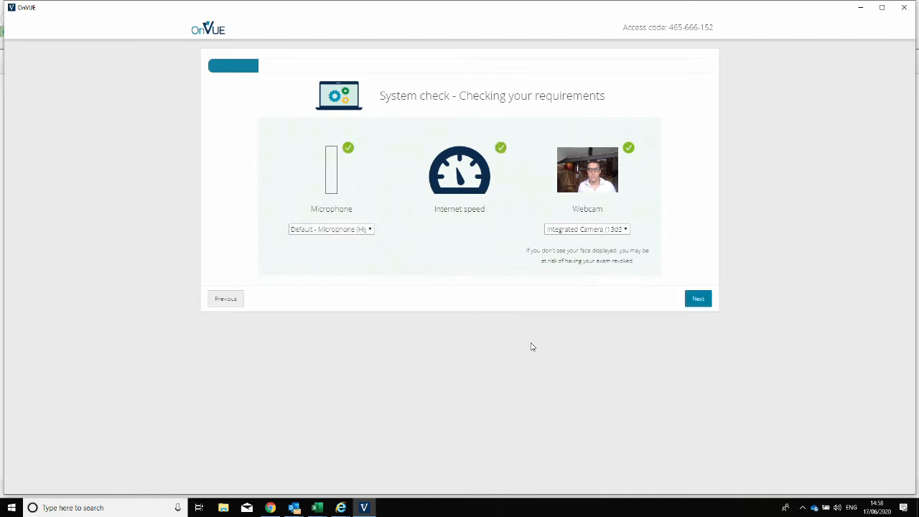
Continue past the passed system check and choose 'Type URL into mobile phone' for verification.
click(699, 300)
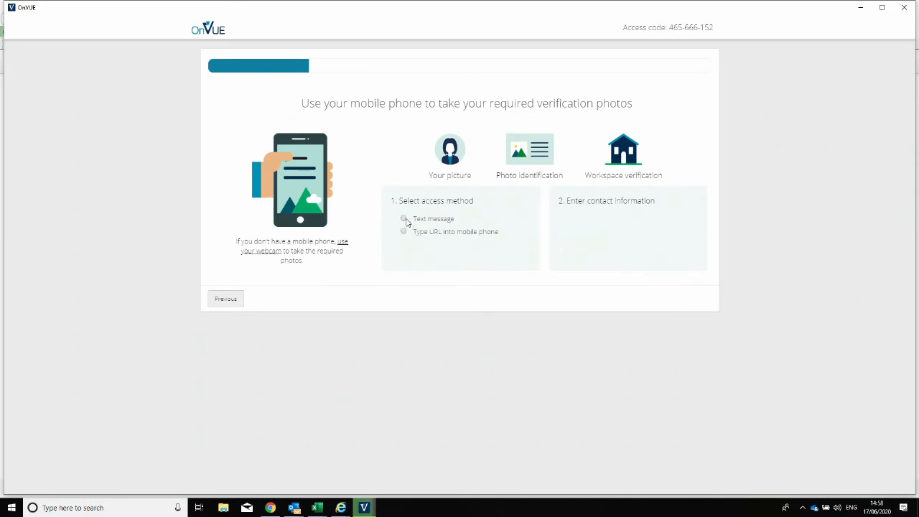
click(405, 220)
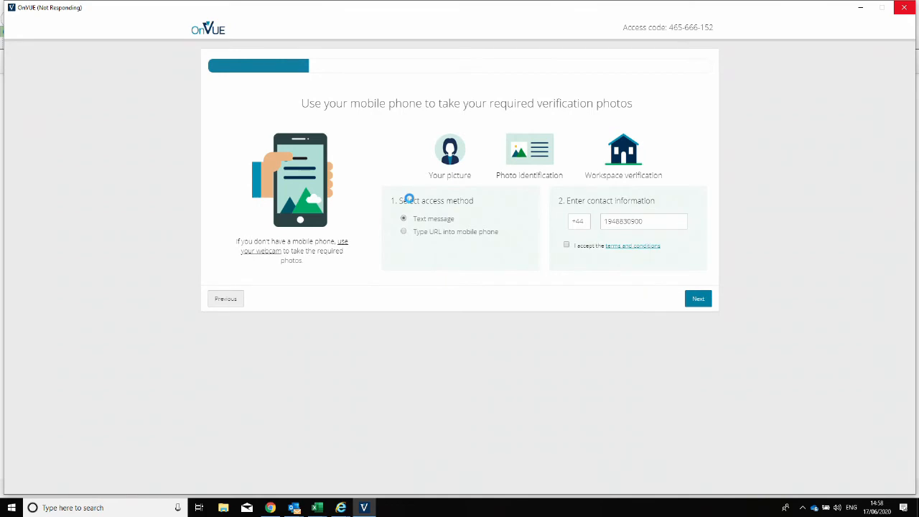
click(403, 231)
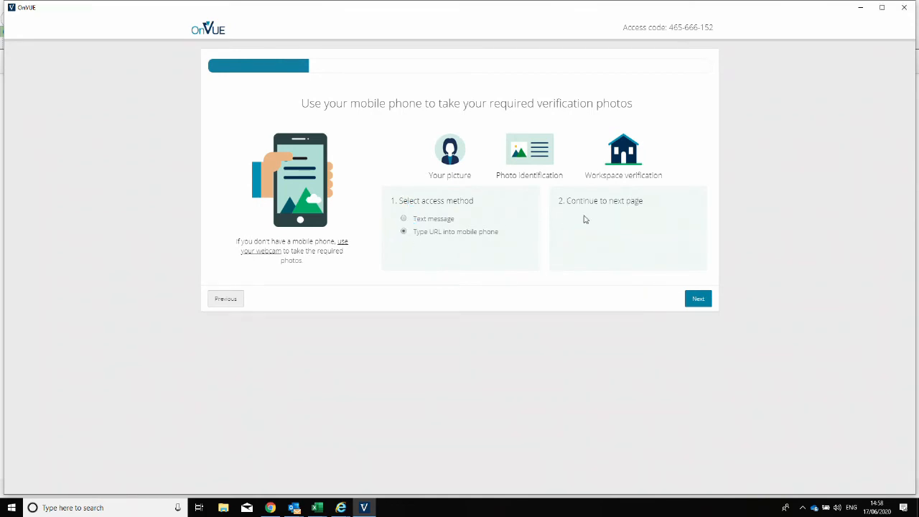
click(705, 301)
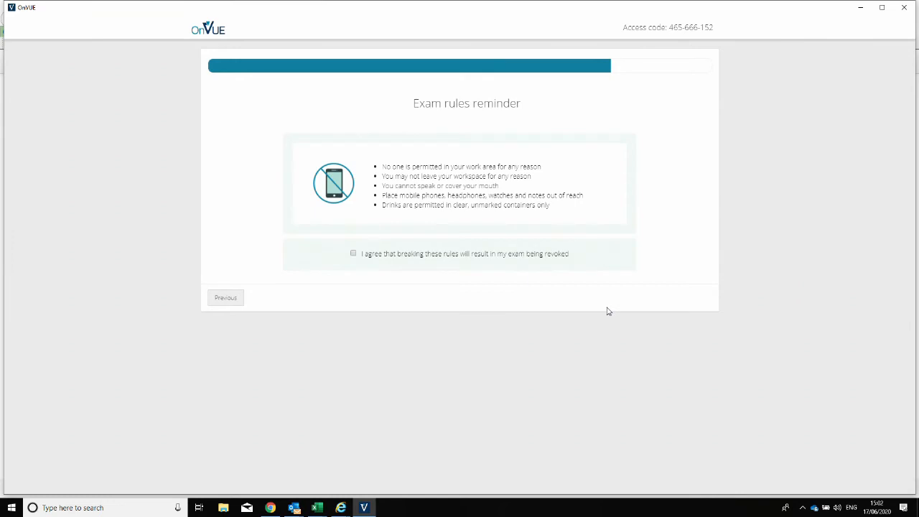
Tick the agreement to the exam rules and continue to the next check-in step.
click(368, 256)
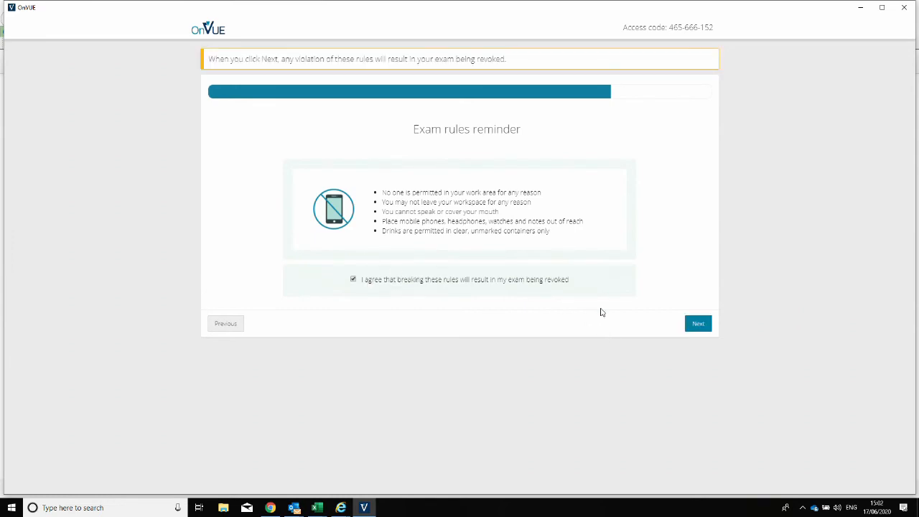
click(702, 327)
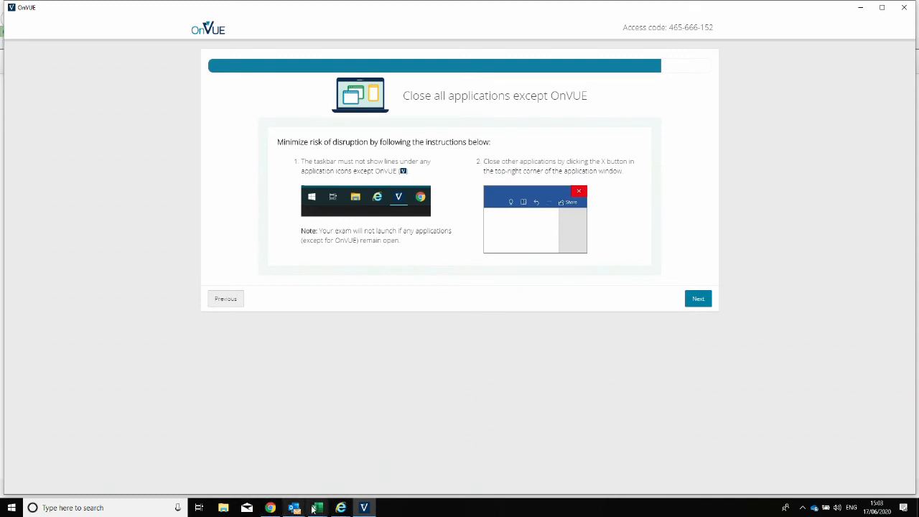
Close all Outlook and Excel windows from their taskbar icons.
click(415, 512)
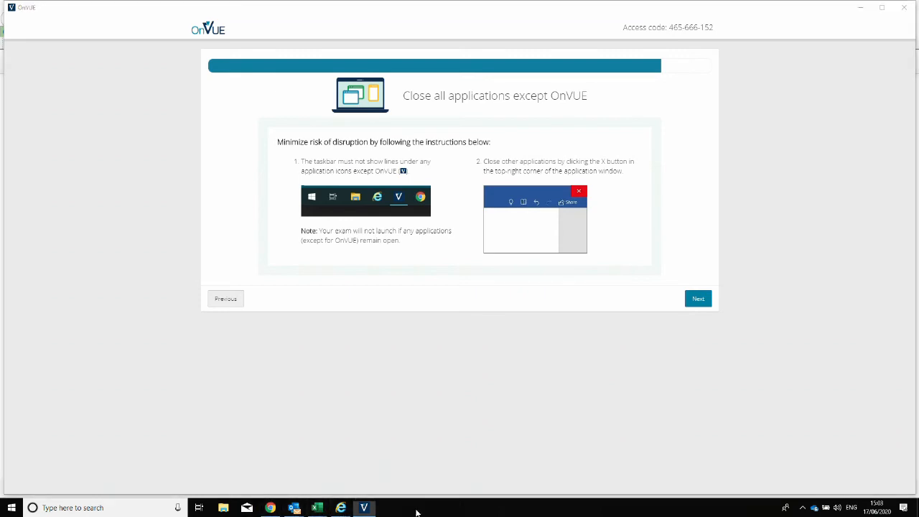
right_click(415, 512)
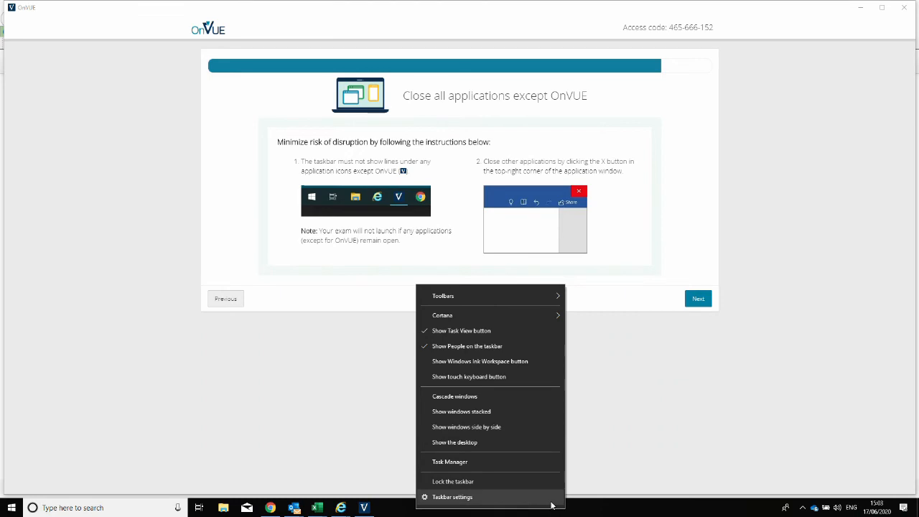
click(598, 514)
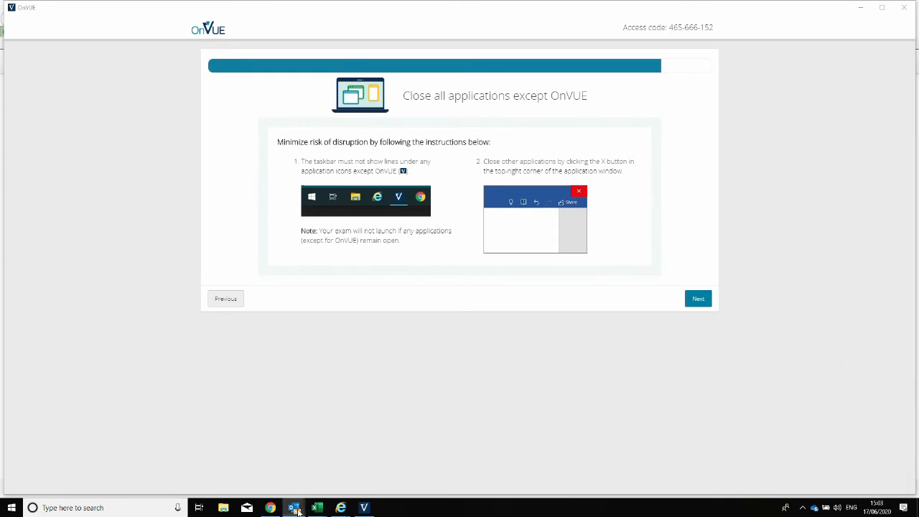
right_click(303, 502)
click(277, 487)
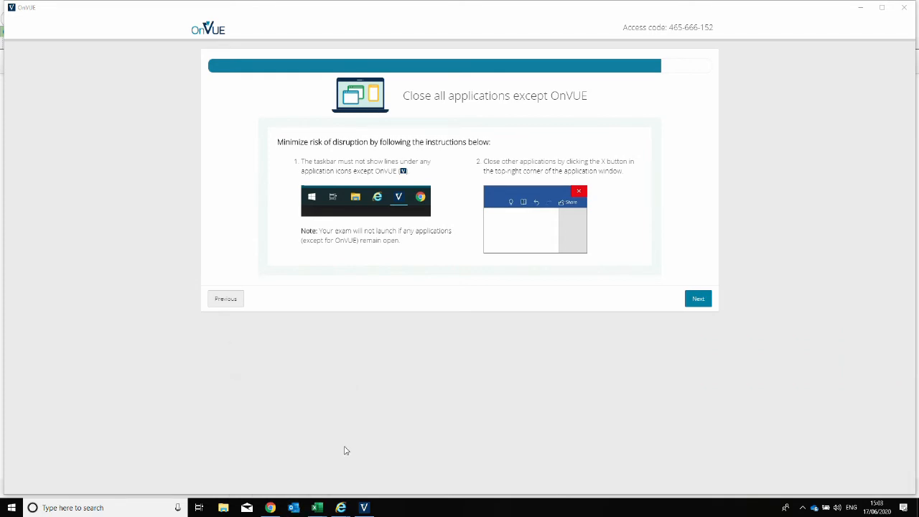
right_click(318, 508)
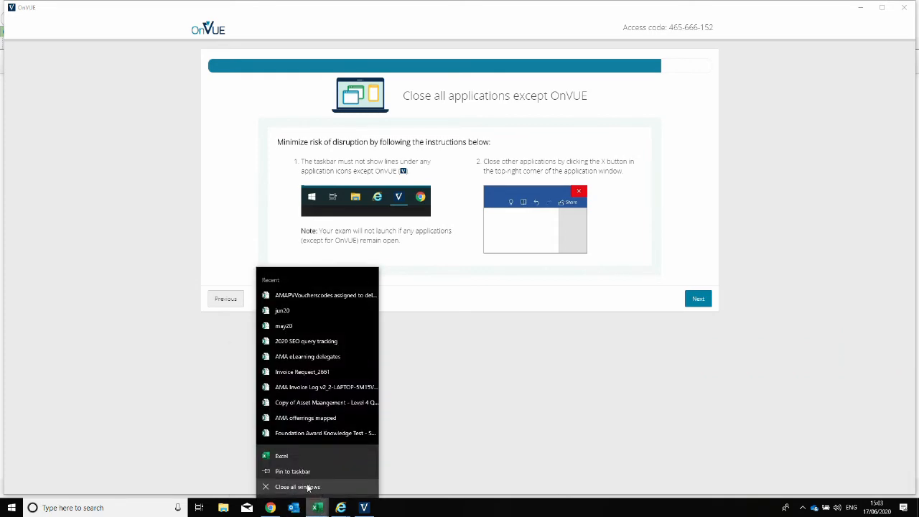
click(308, 487)
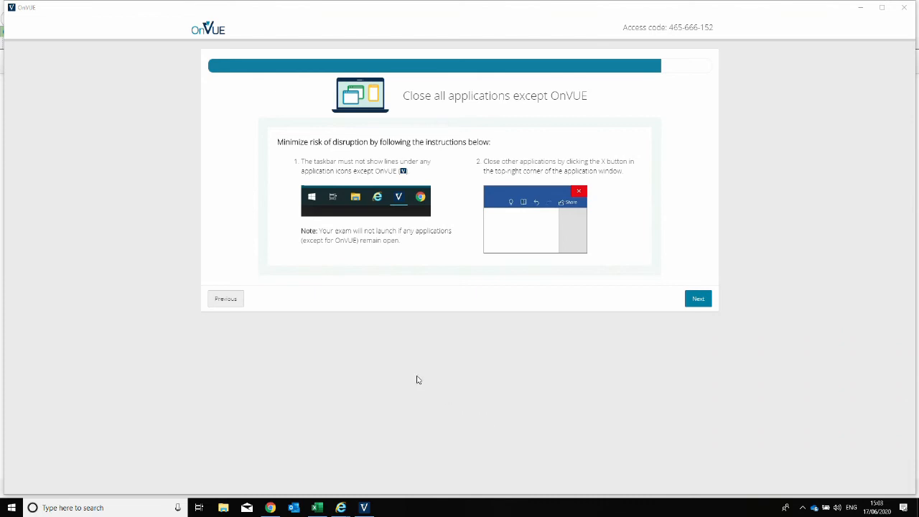
Turn on 'Automatically hide the taskbar' in Taskbar settings and continue in OnVUE.
right_click(586, 506)
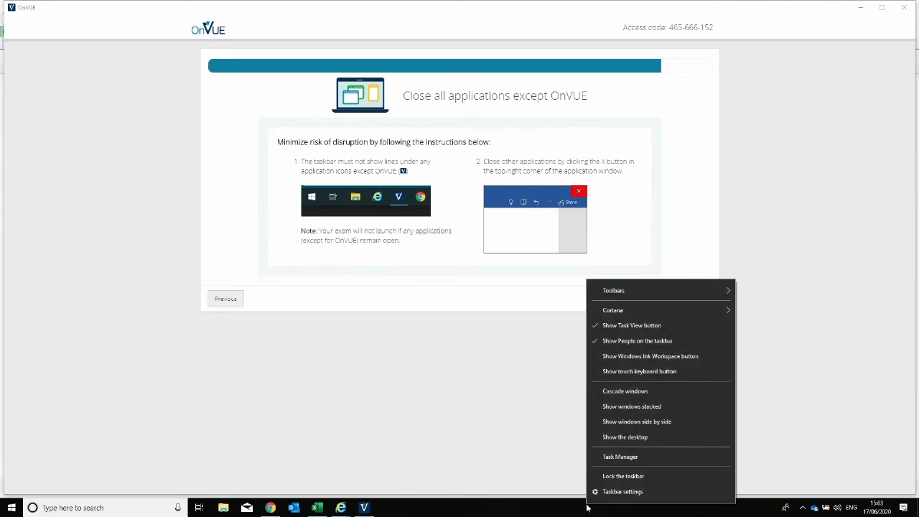
click(563, 510)
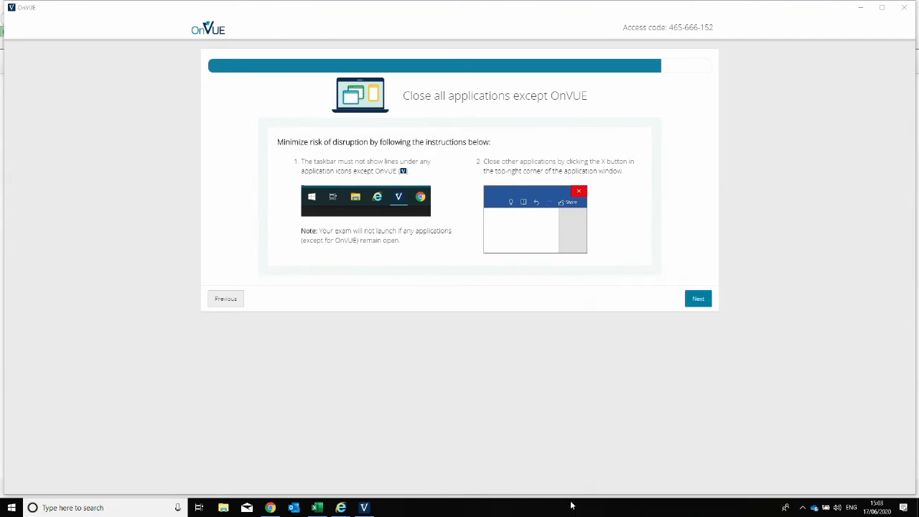
right_click(572, 504)
click(607, 491)
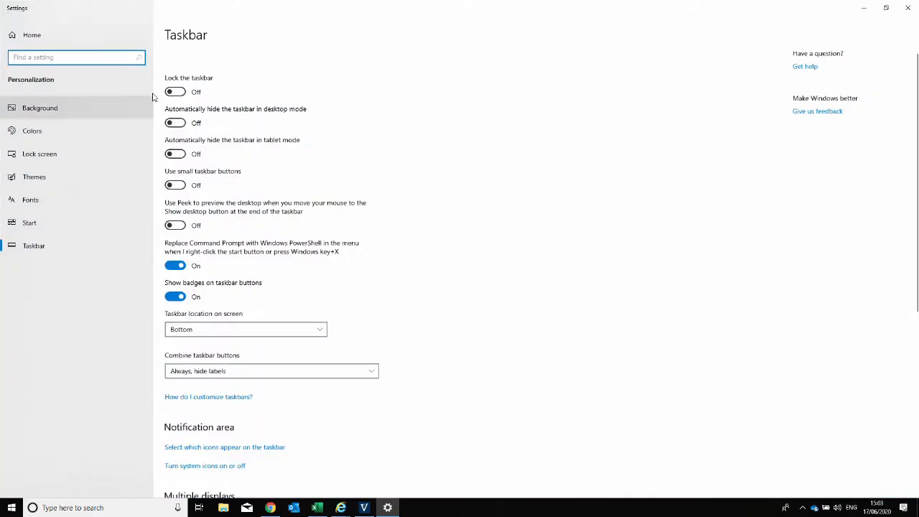
click(181, 123)
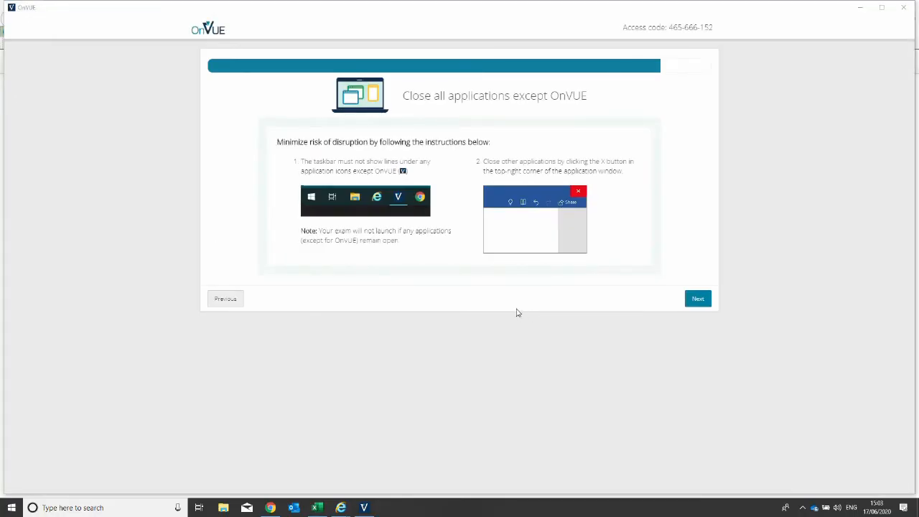
click(695, 303)
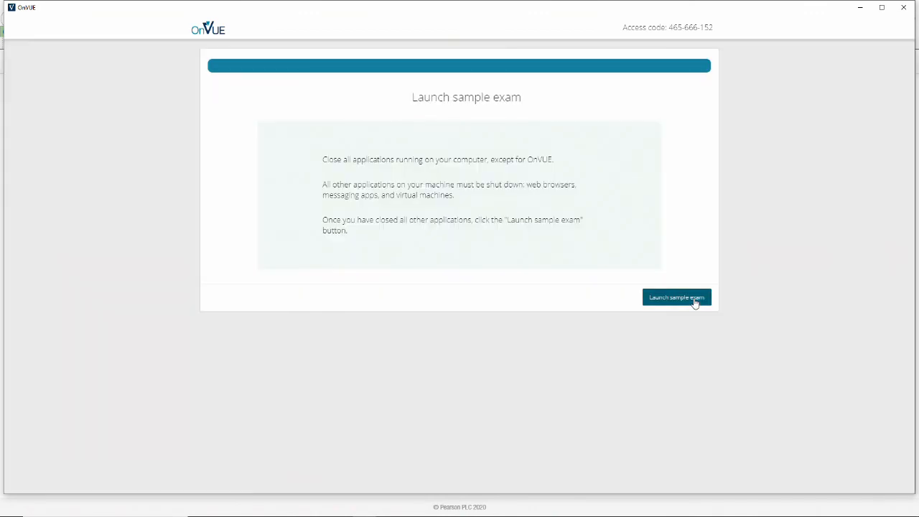
Launch the sample exam and let BrowserLock close Microsoft Teams.
click(676, 297)
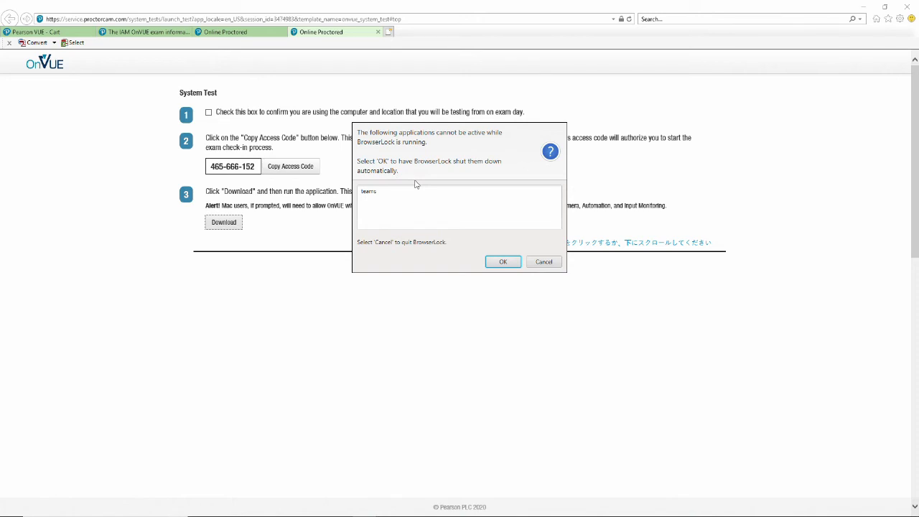
click(503, 261)
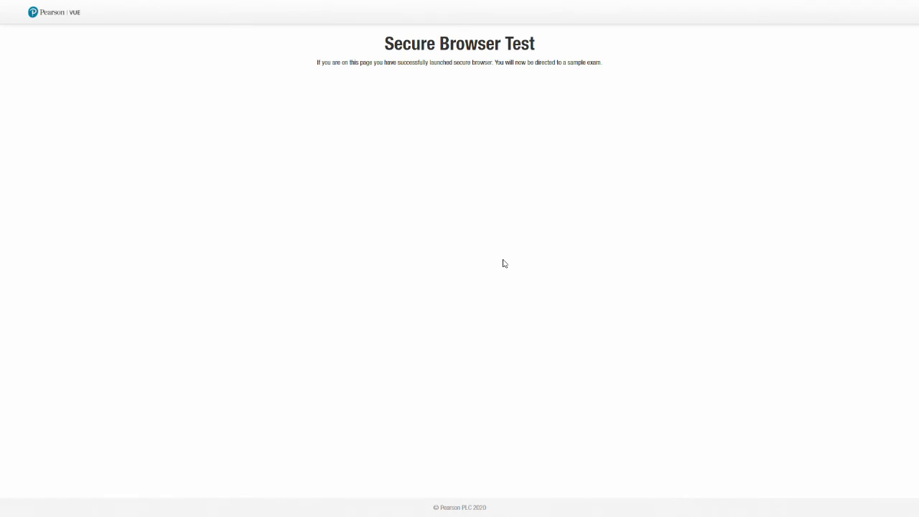
Answer the one-question sample exam with True and submit it.
drag(316, 64, 601, 63)
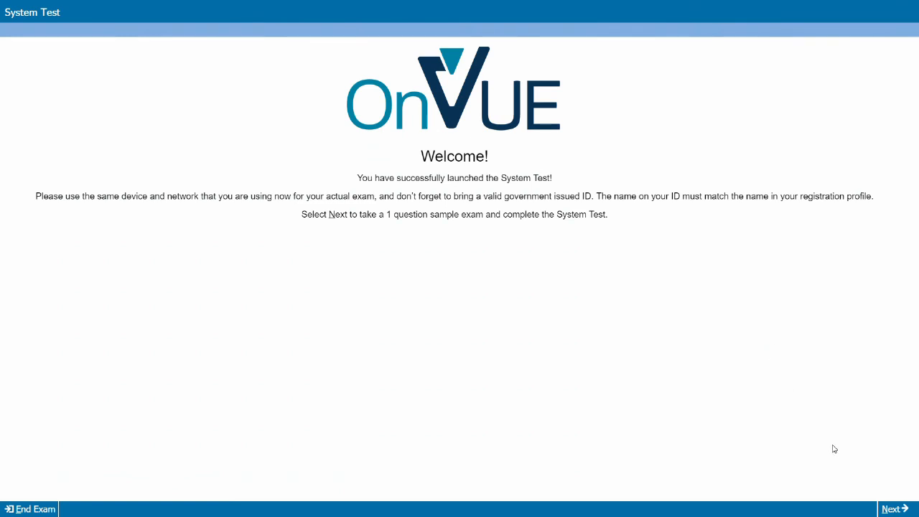
click(889, 510)
drag(143, 172, 380, 174)
click(26, 194)
click(26, 193)
click(889, 509)
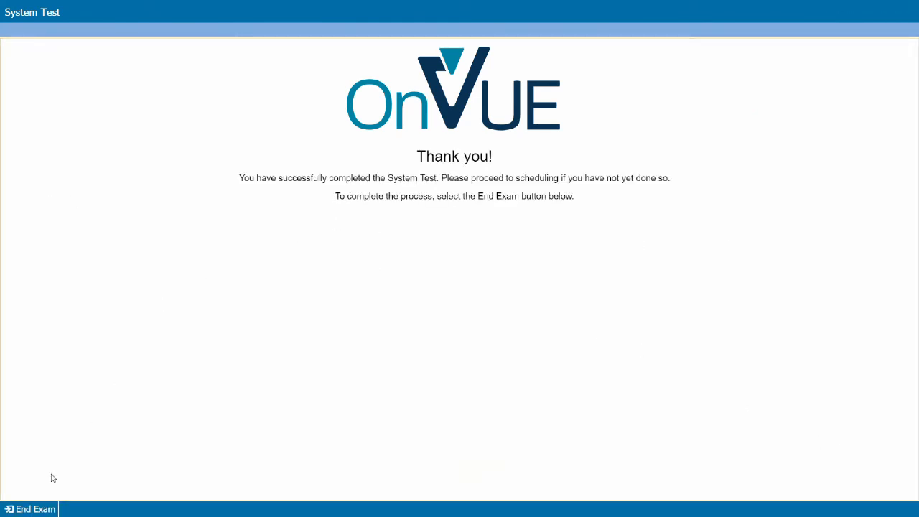
End the sample exam, confirm Yes, and close the secure browser.
click(40, 509)
click(446, 285)
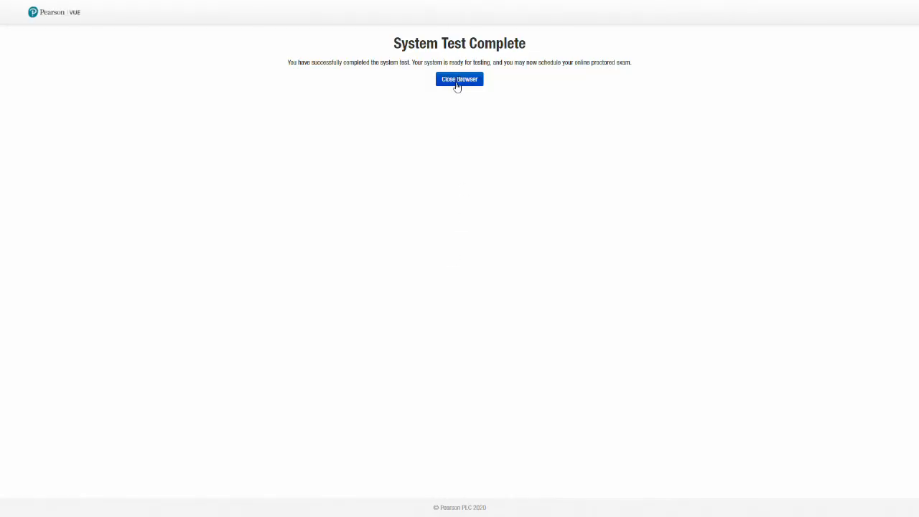
click(458, 80)
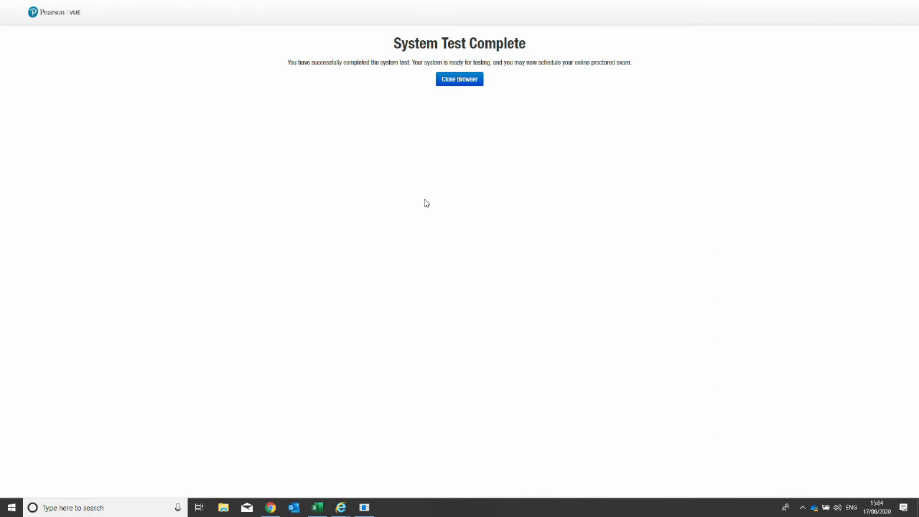
click(447, 83)
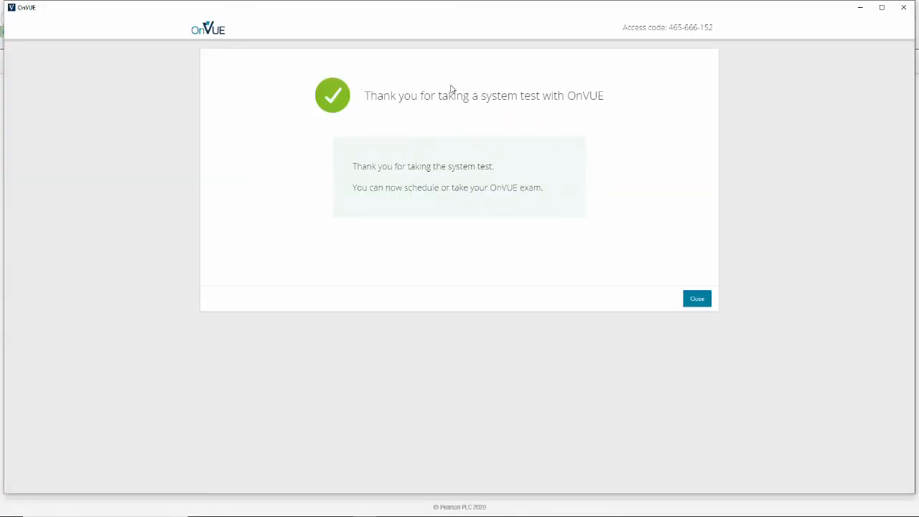
Close the OnVUE window and Online Proctored tab, accept the policies, and return to the Dashboard.
click(697, 299)
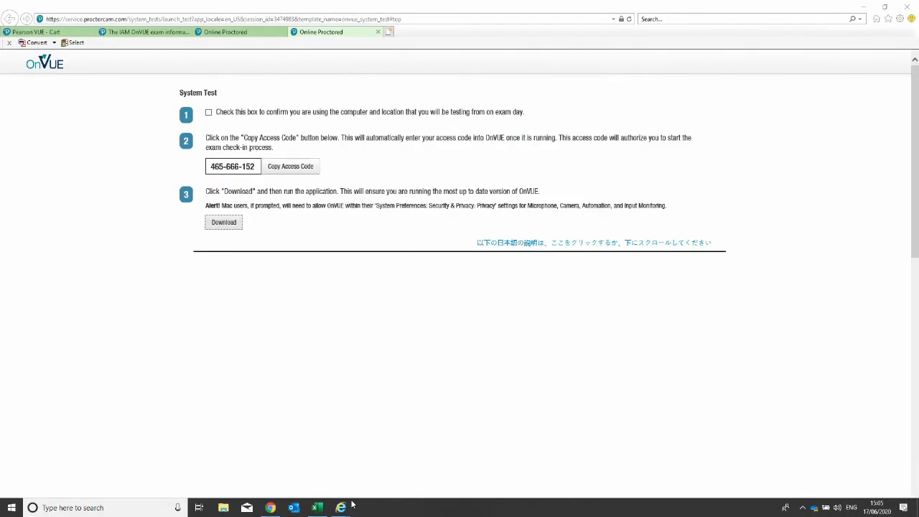
click(377, 31)
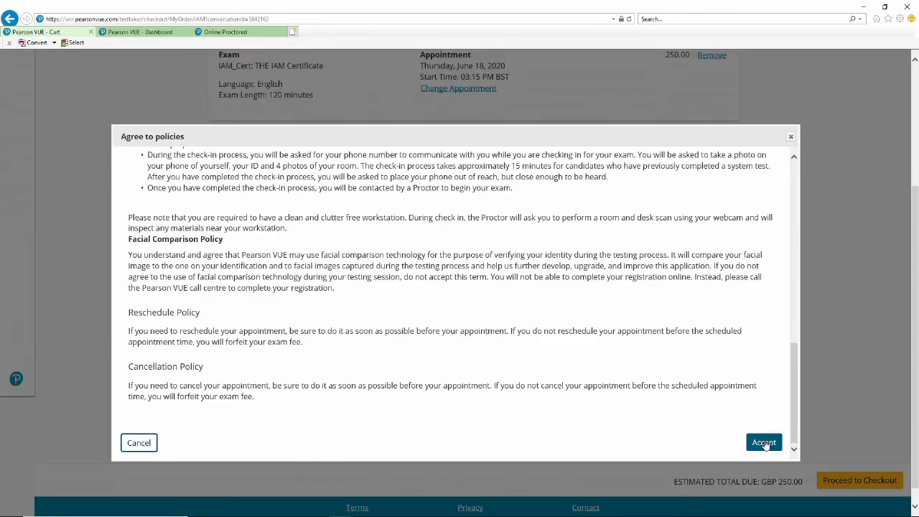
click(763, 443)
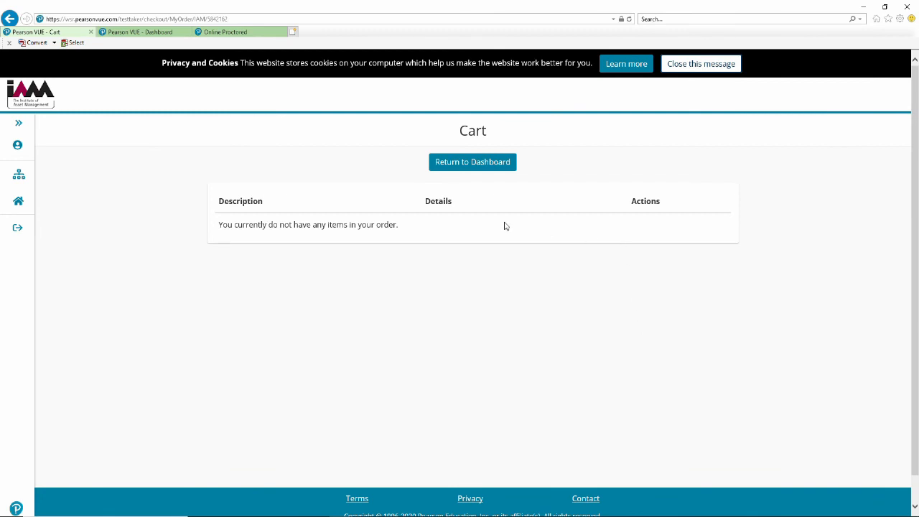
scroll(413, 240, down, 1)
scroll(413, 240, up, 1)
click(471, 162)
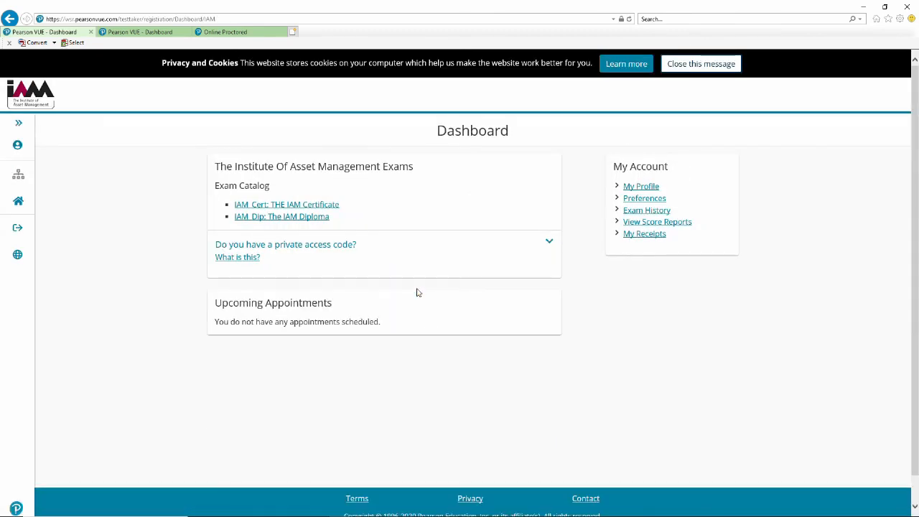
Book THE IAM Certificate at a home or office and agree to all four online exam policies.
click(286, 207)
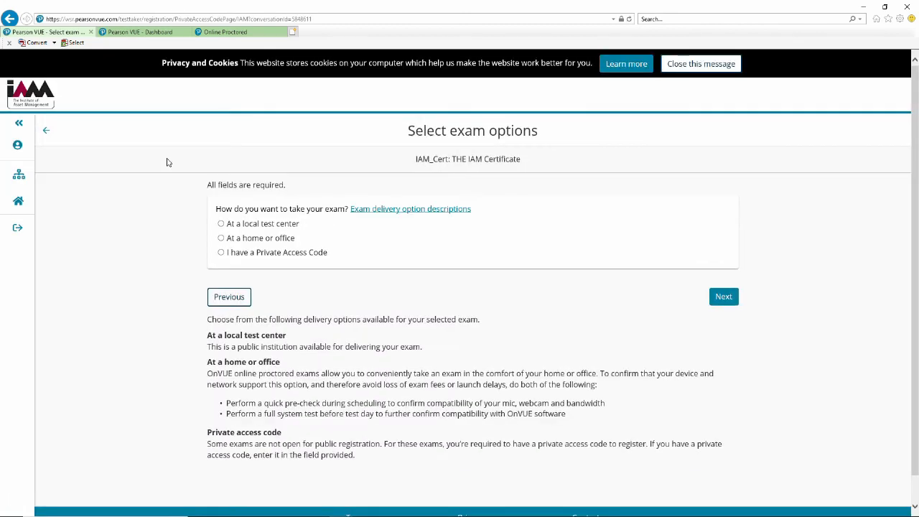
click(221, 237)
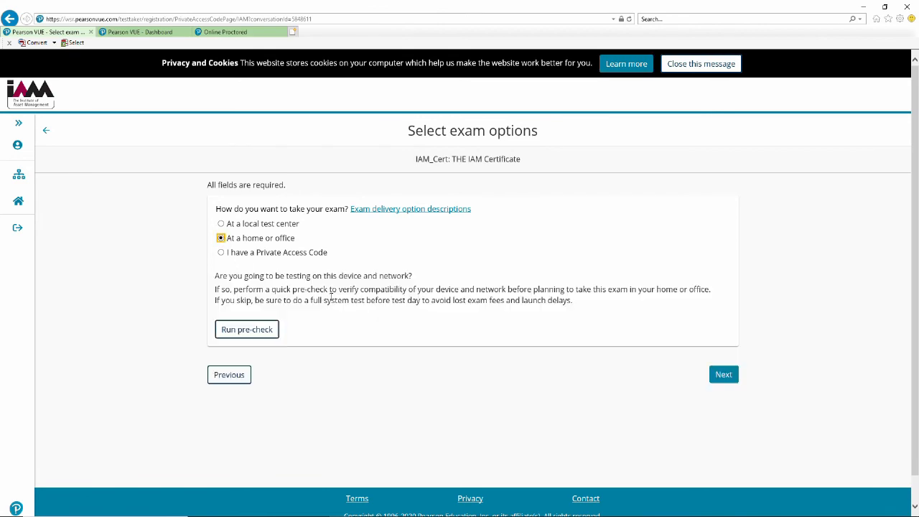
click(724, 375)
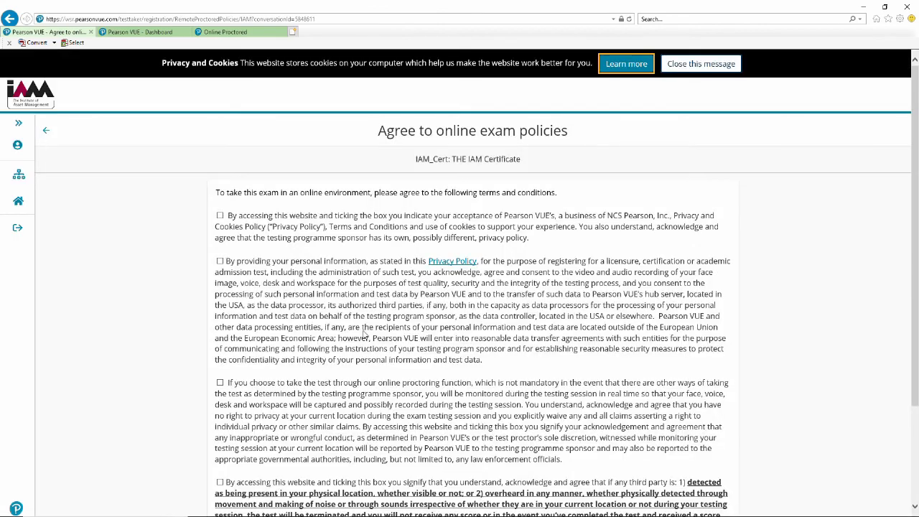
scroll(364, 335, down, 3)
click(220, 86)
click(220, 132)
click(219, 254)
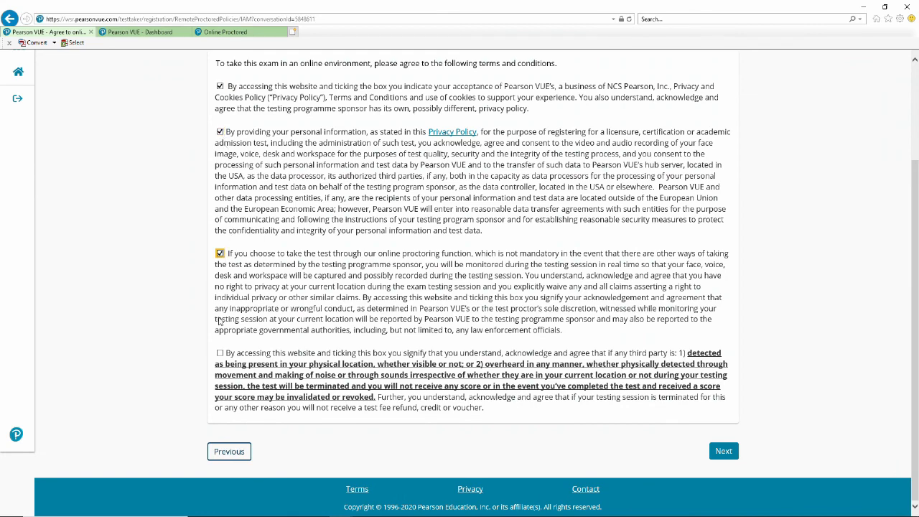
click(219, 353)
click(723, 451)
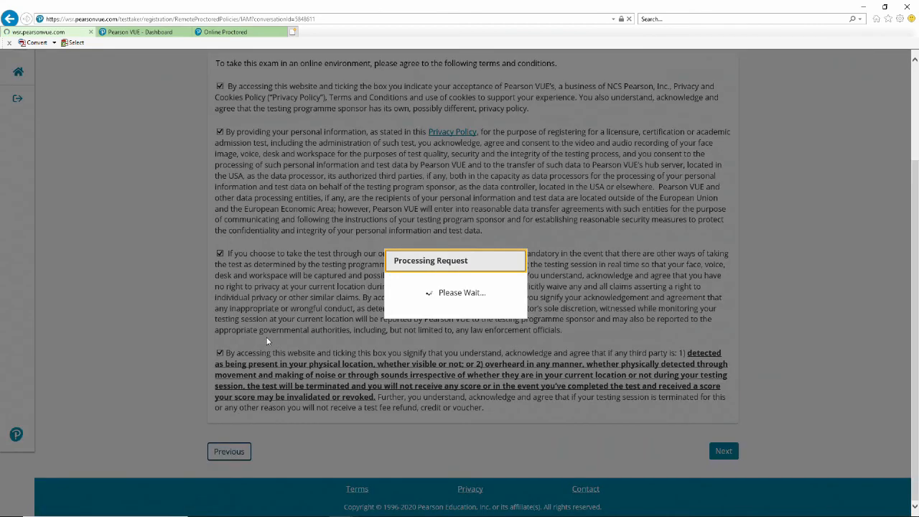
Choose English and schedule the exam for Thursday 18 June 2020 at 04:45 PM.
click(233, 232)
click(724, 307)
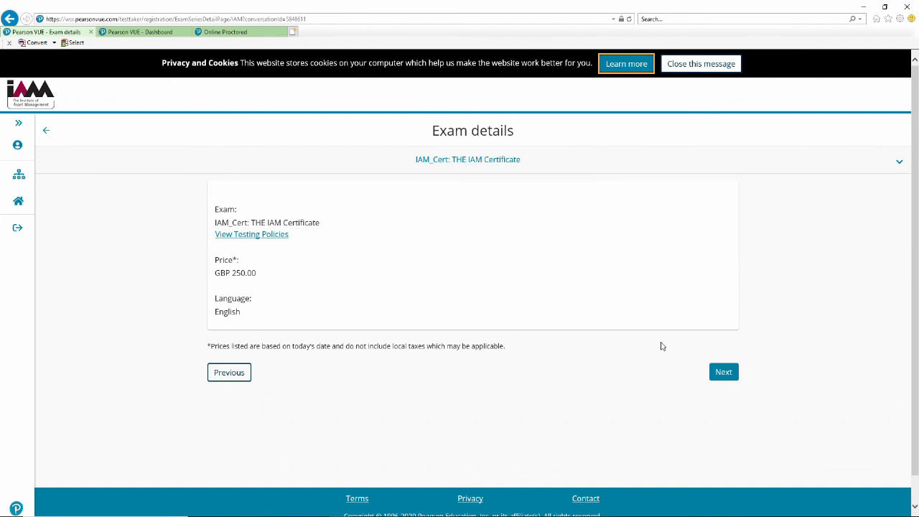
click(714, 372)
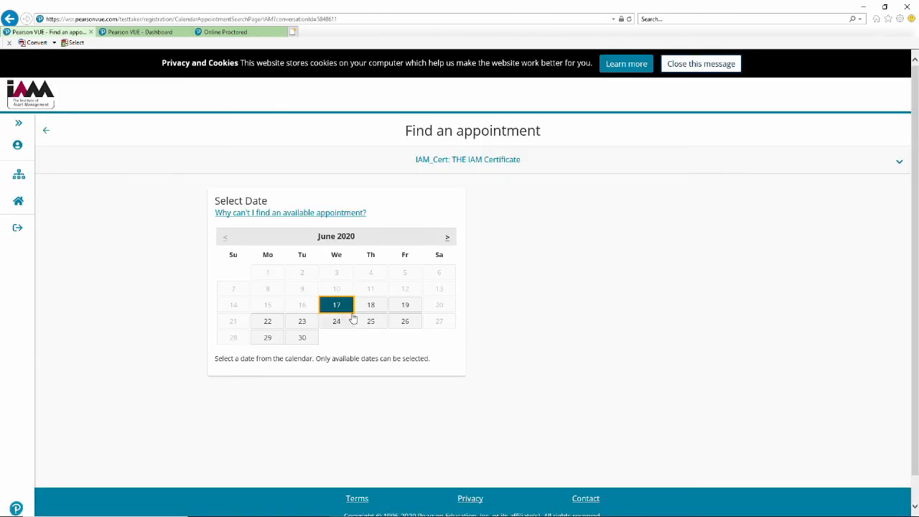
click(366, 309)
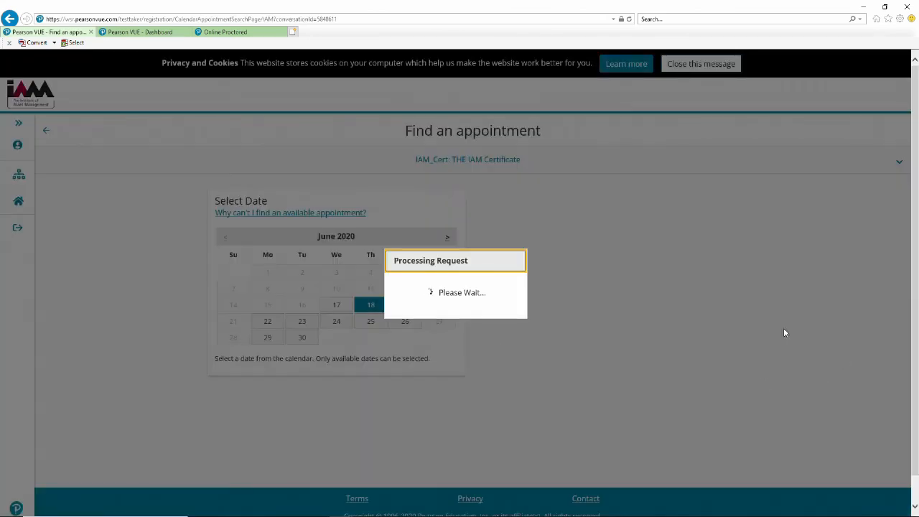
scroll(483, 448, down, 5)
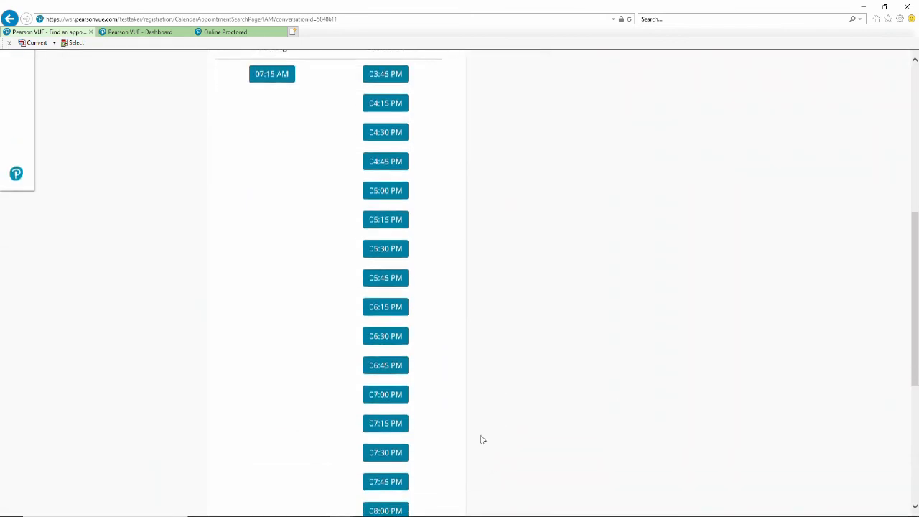
click(382, 136)
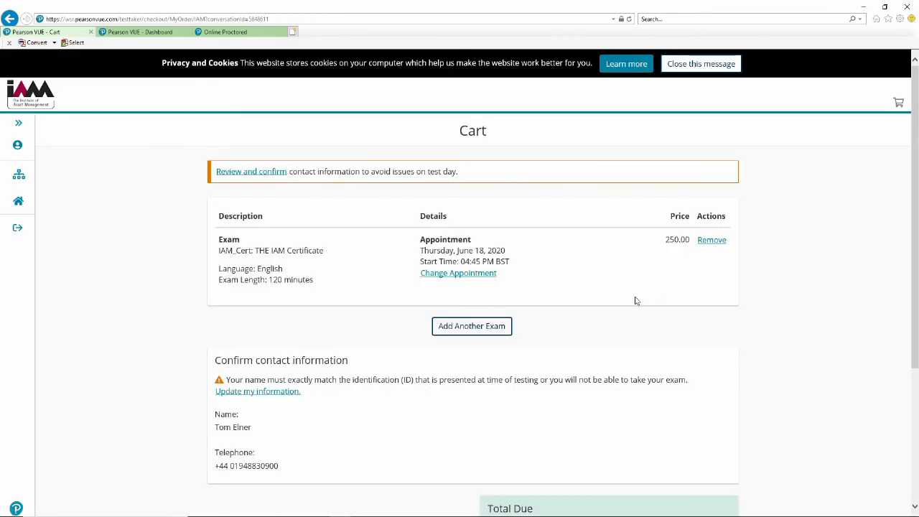
Proceed to checkout and accept The Institute Of Asset Management policies.
scroll(644, 277, down, 5)
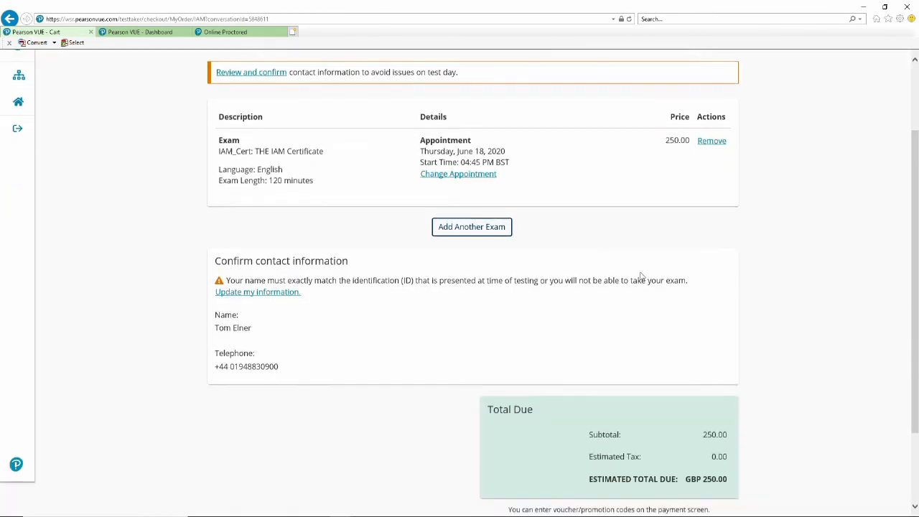
click(859, 461)
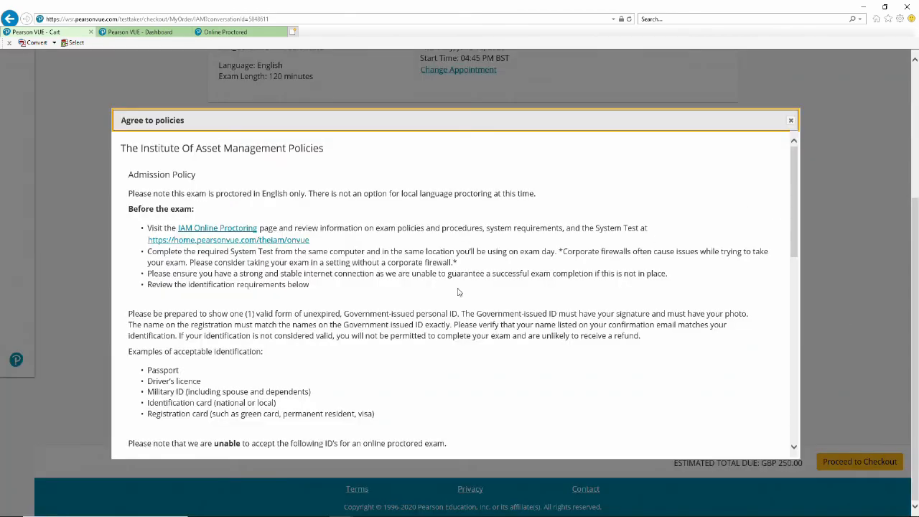
scroll(203, 335, down, 10)
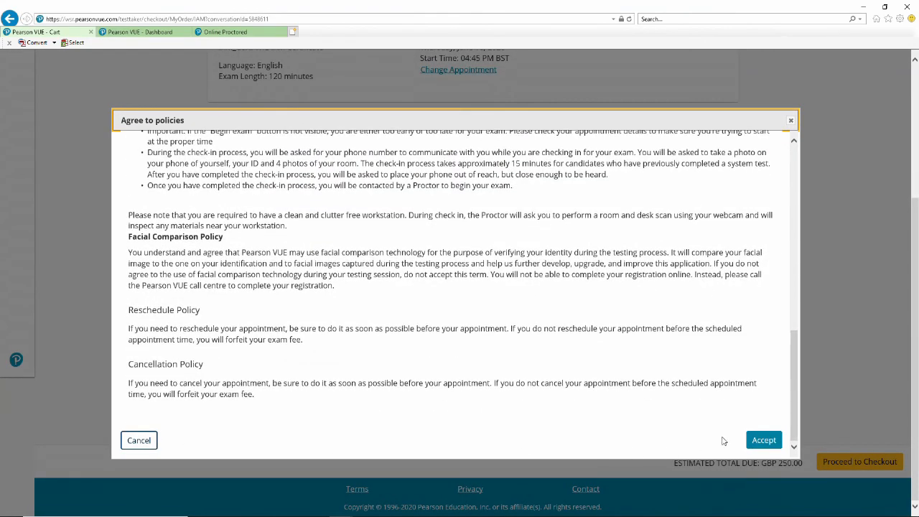
click(764, 440)
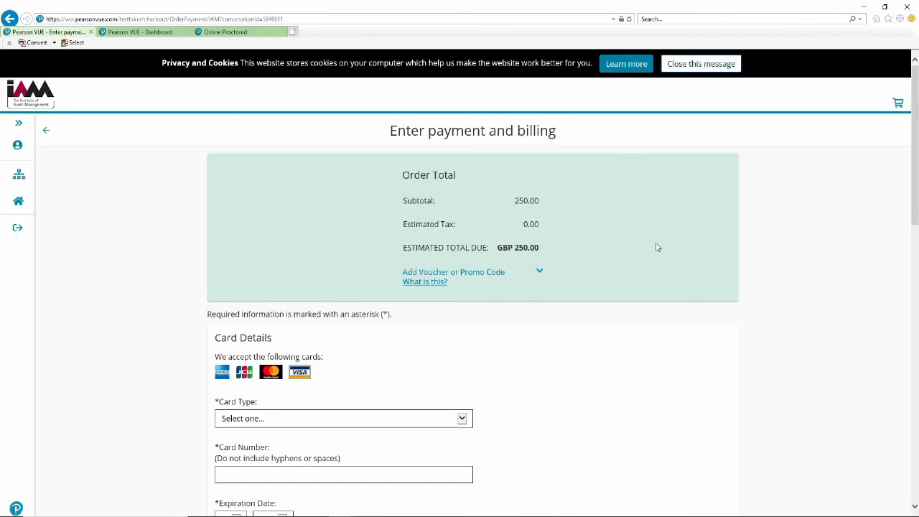
Expand Add Voucher or Promo Code and select the Voucher/Promotion Code field on the payment page.
scroll(661, 239, down, 4)
scroll(617, 231, down, 5)
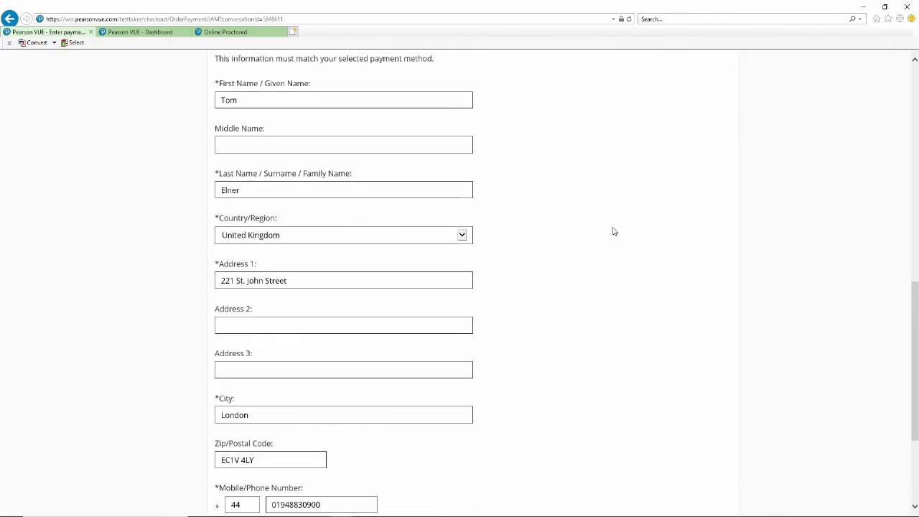
scroll(613, 230, down, 2)
scroll(609, 242, up, 10)
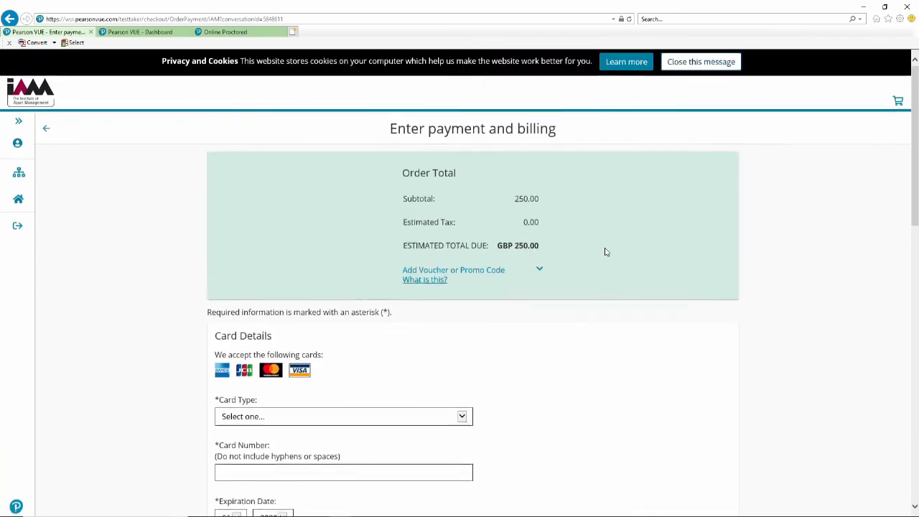
scroll(605, 251, down, 2)
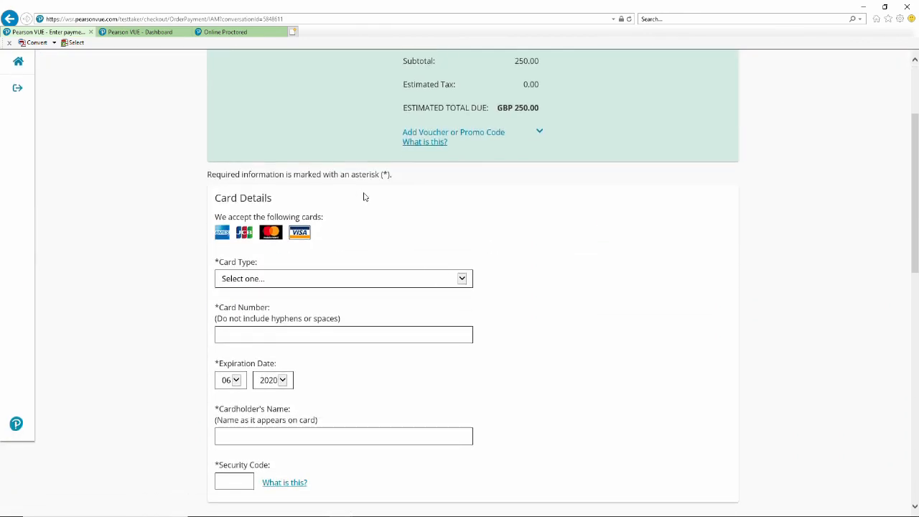
click(431, 132)
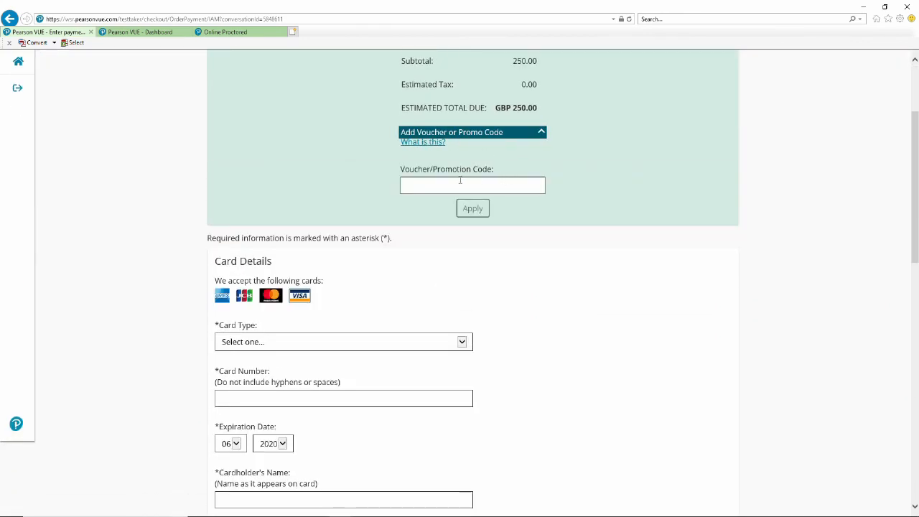
click(435, 184)
scroll(698, 225, up, 2)
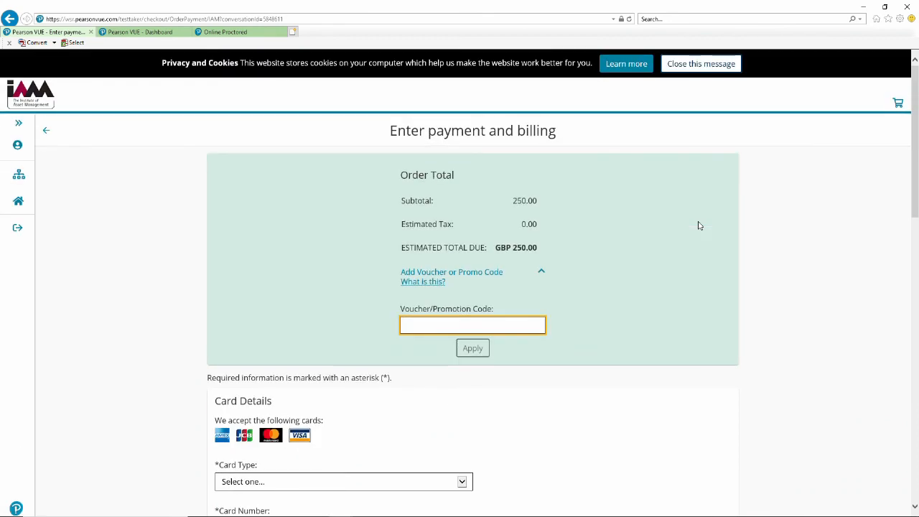